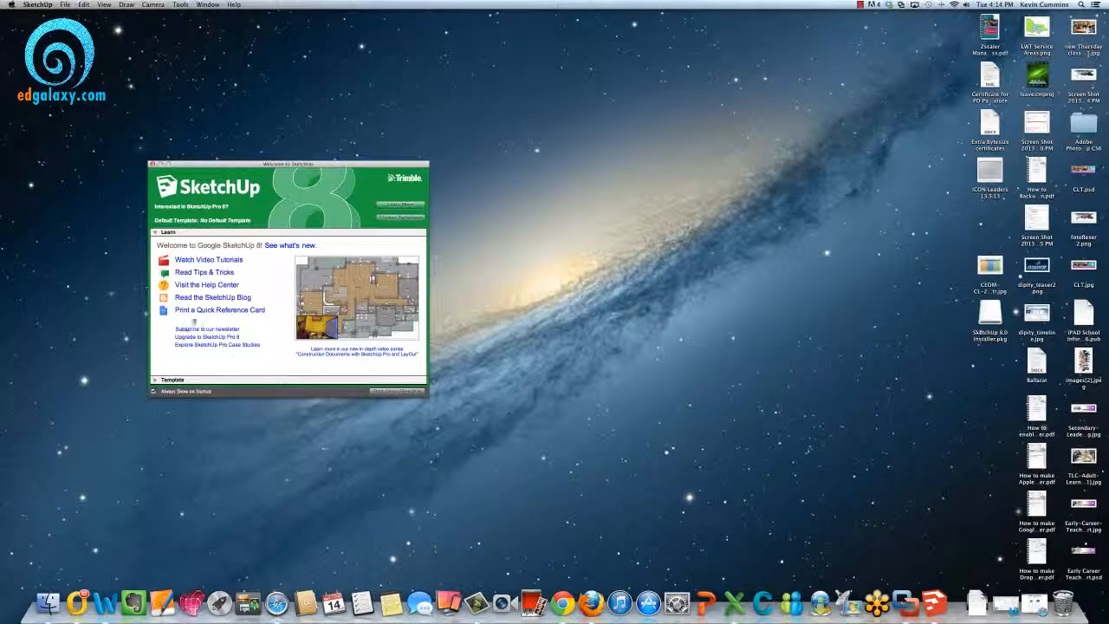
- Choose the simple modelling template in metres as the default and start a new model with it
left_click(398, 391)
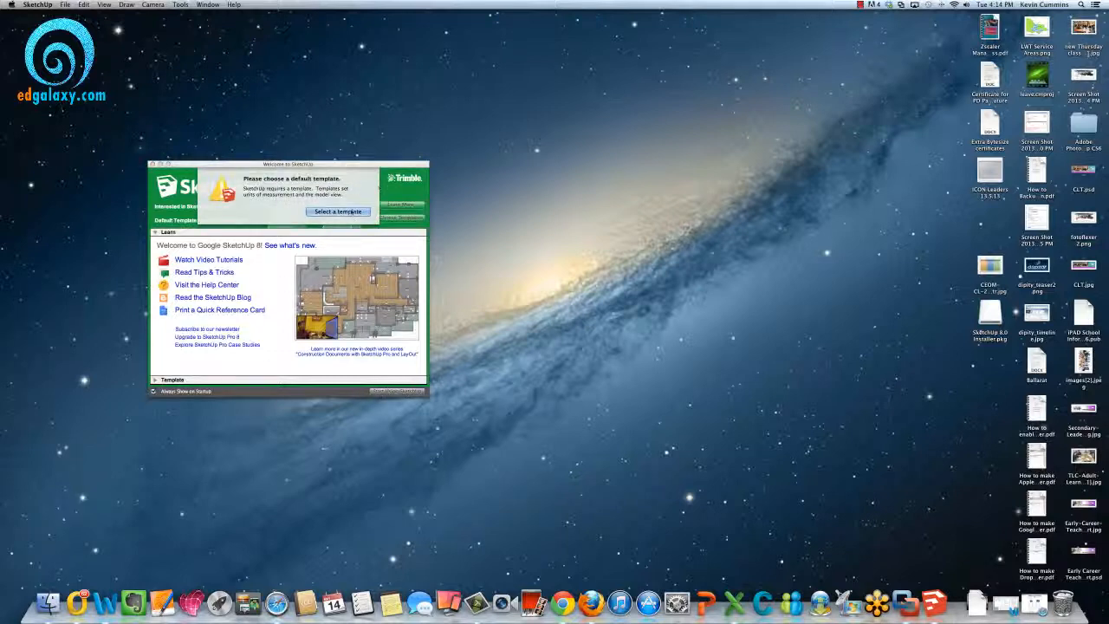
left_click(337, 212)
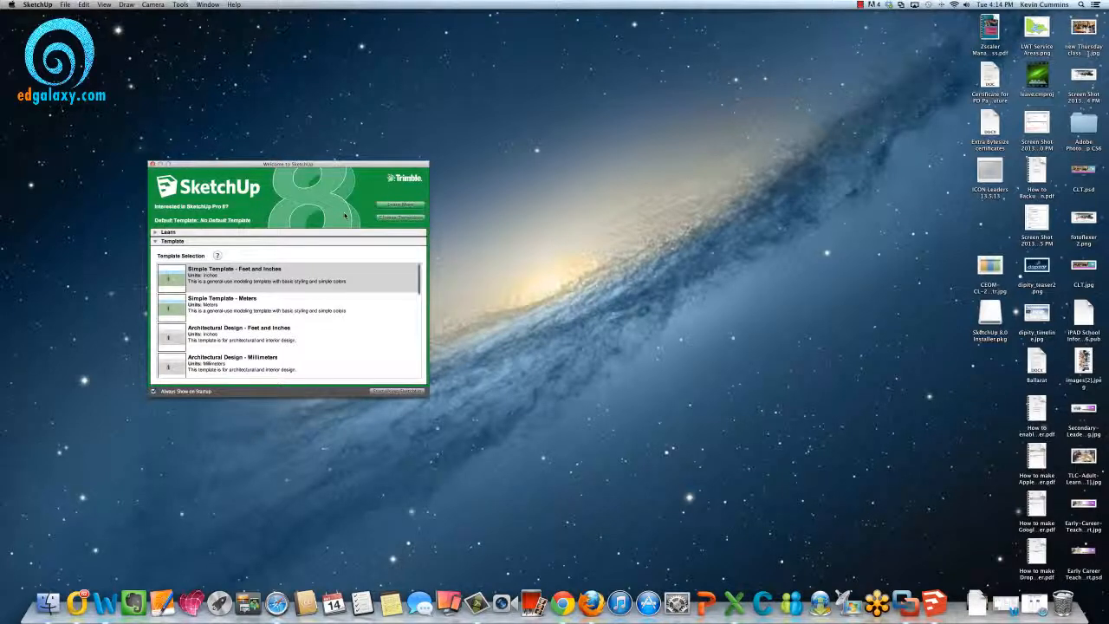
left_click(179, 284)
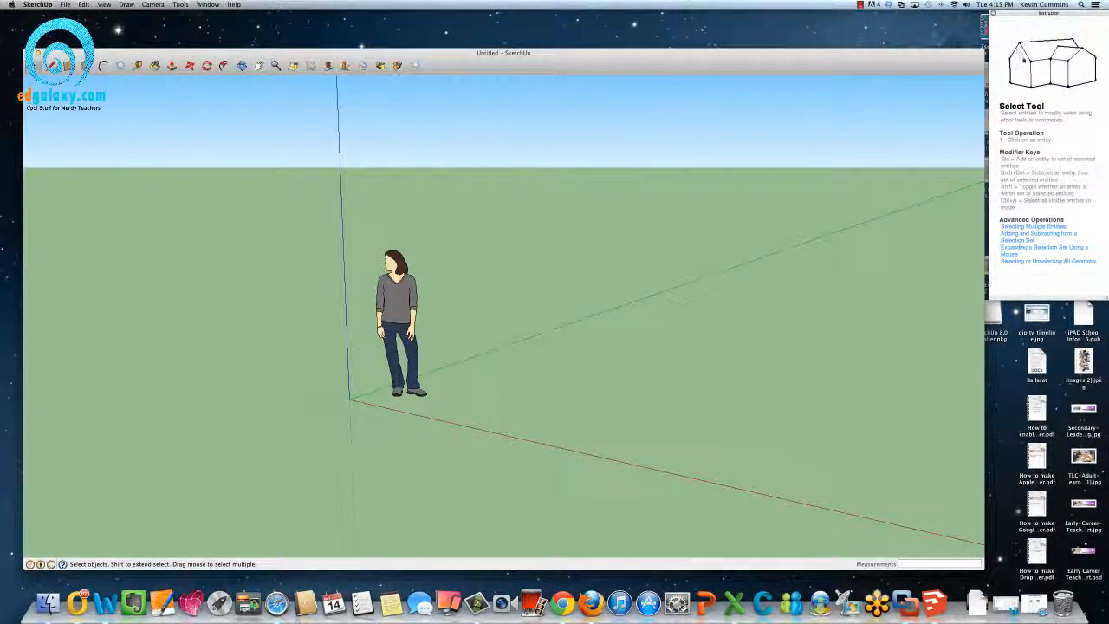
- Draw a rectangle about 1.93 m by 8.55 m on the ground near the figure and pull it up about 2.10 m
key("r")
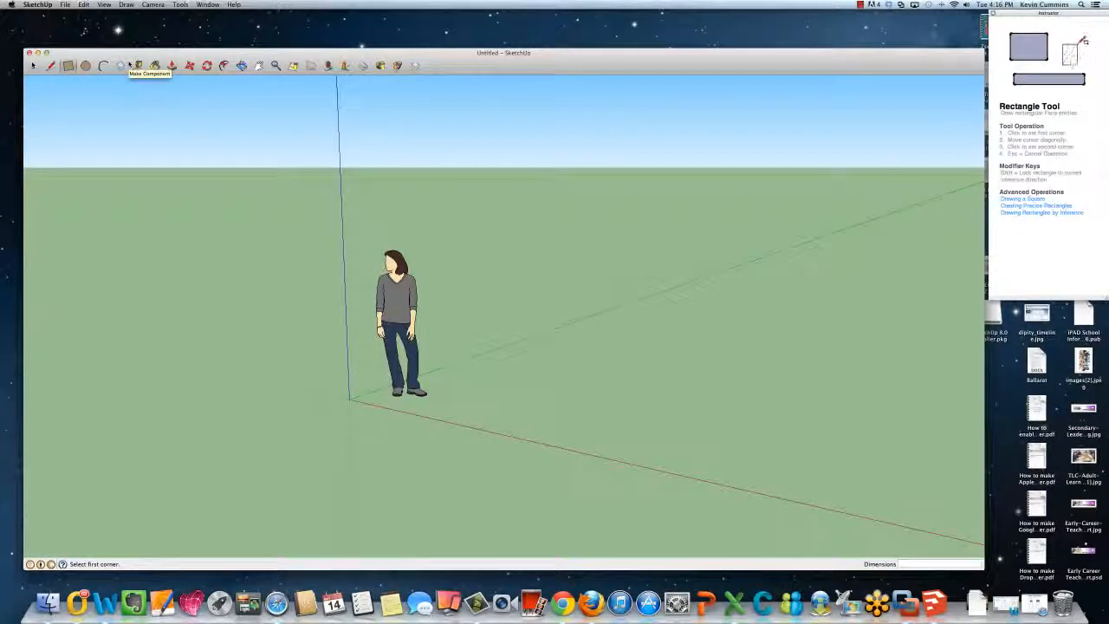
left_click(597, 395)
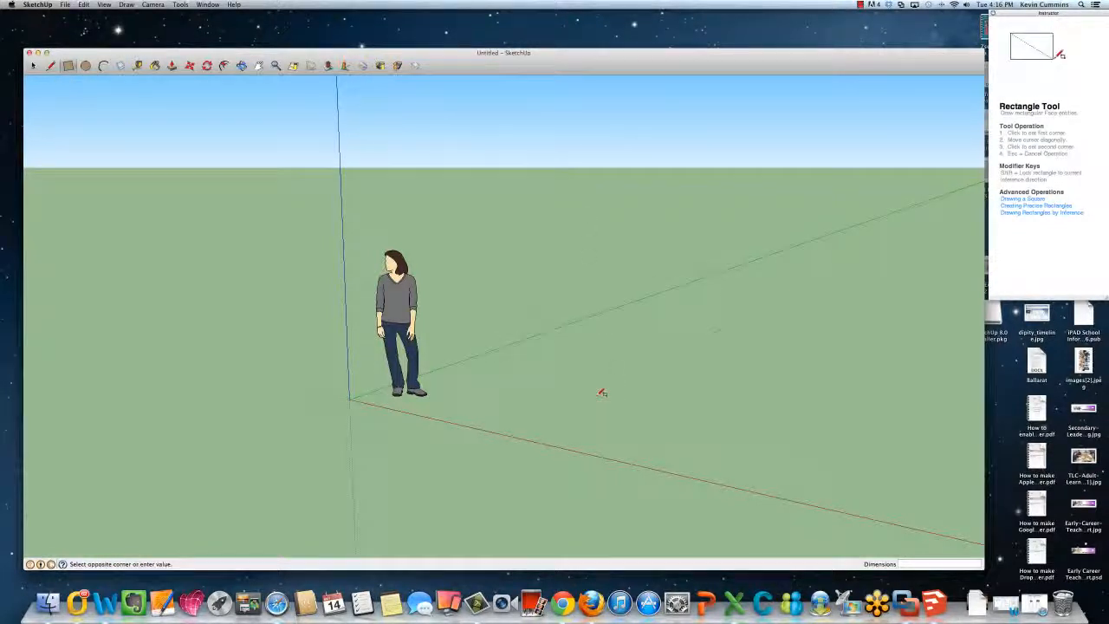
left_click(887, 305)
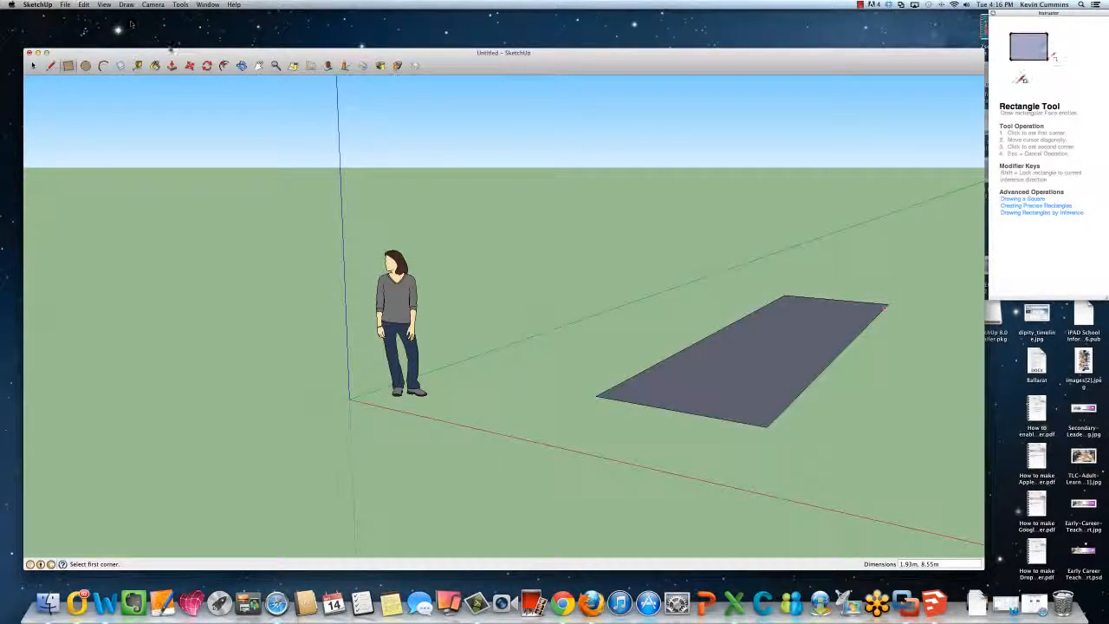
left_click(171, 65)
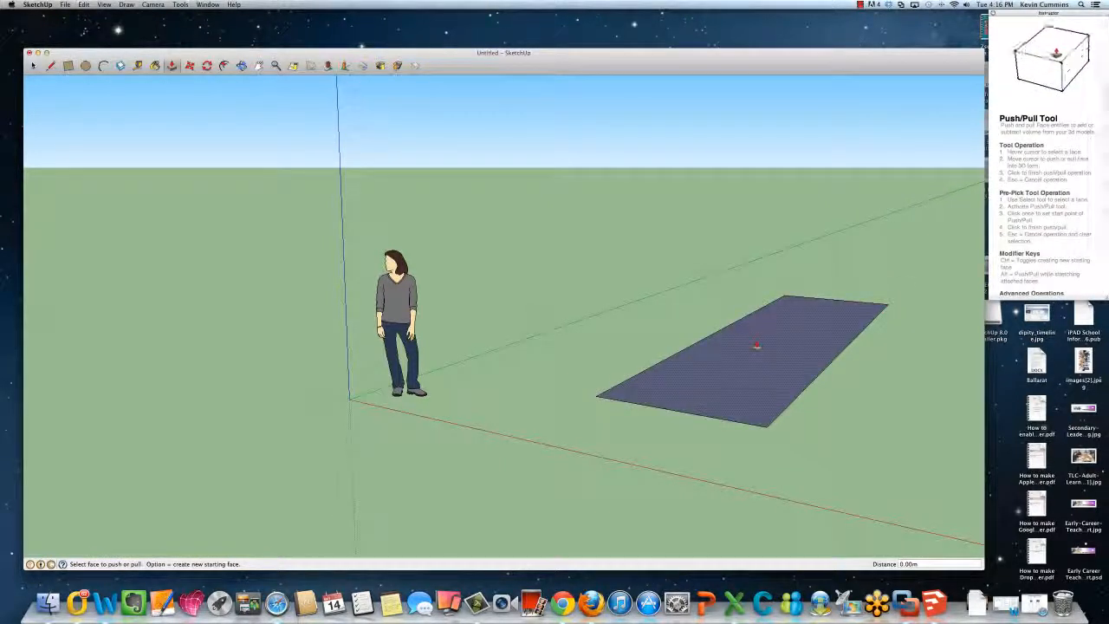
left_click_drag(757, 346, 748, 204)
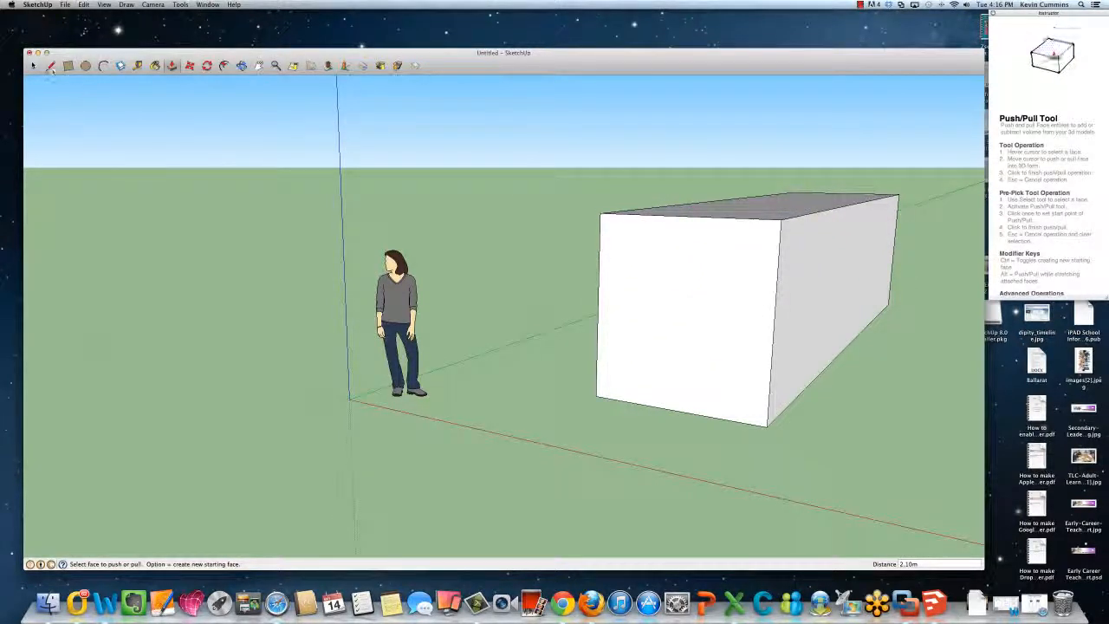
- Draw a circle of about 1.18 m radius on the ground beside the box and pull it up about 1.41 m into a cylinder
left_click(85, 66)
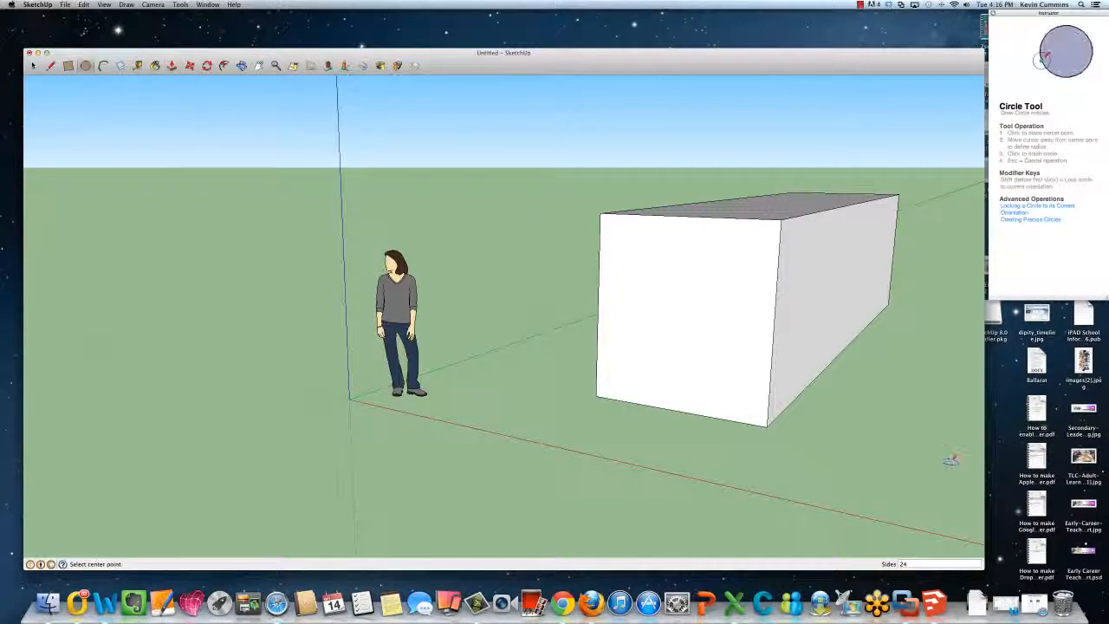
left_click(950, 402)
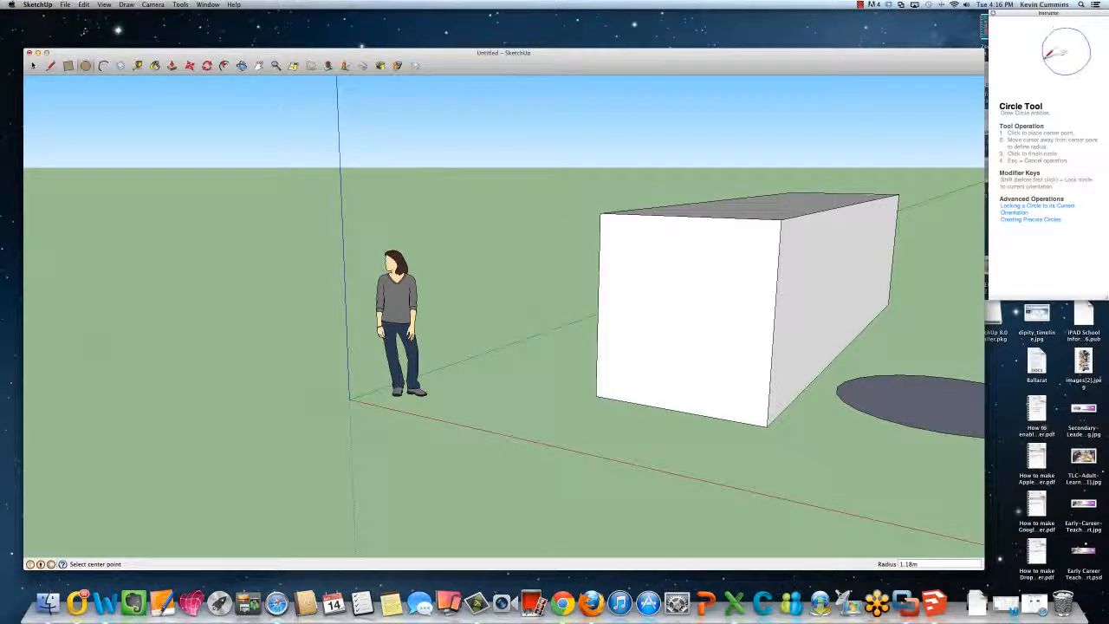
left_click(154, 66)
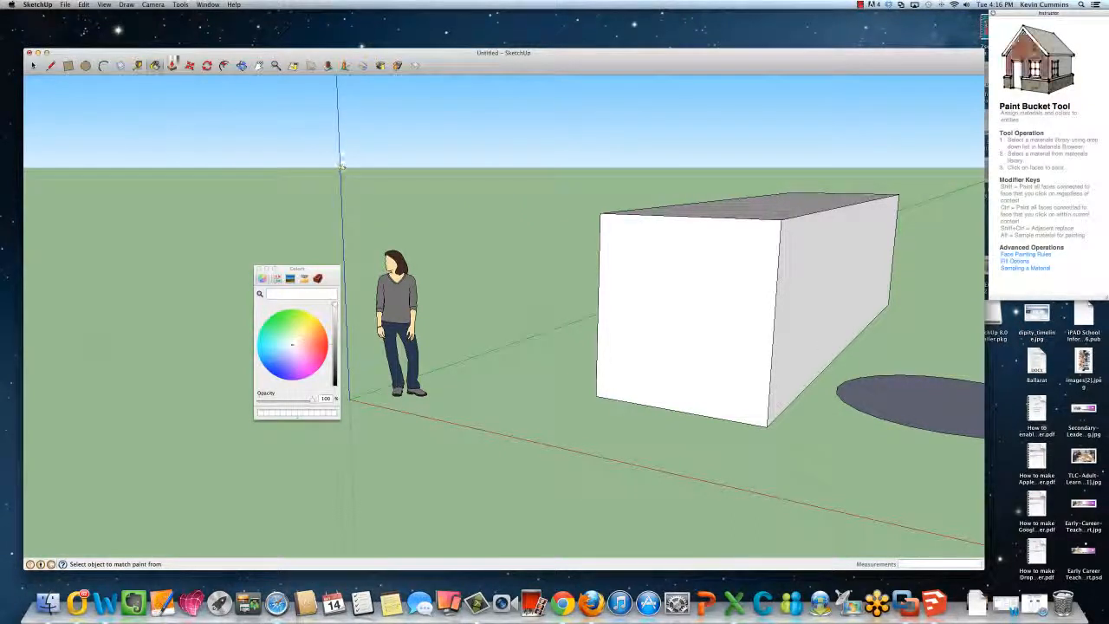
key("p")
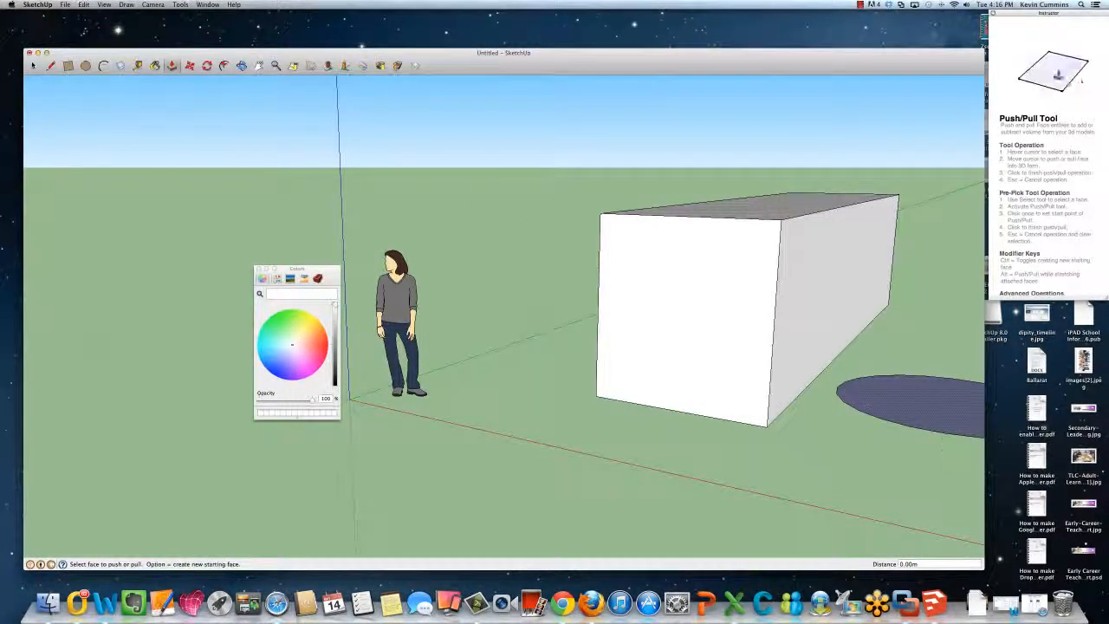
left_click(935, 408)
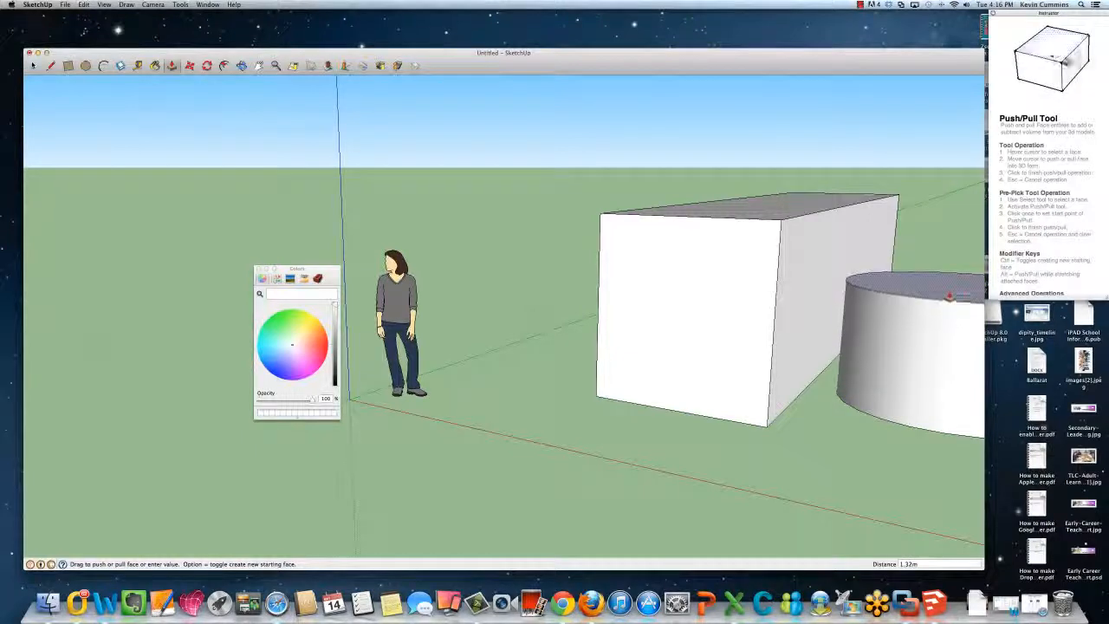
left_click(949, 288)
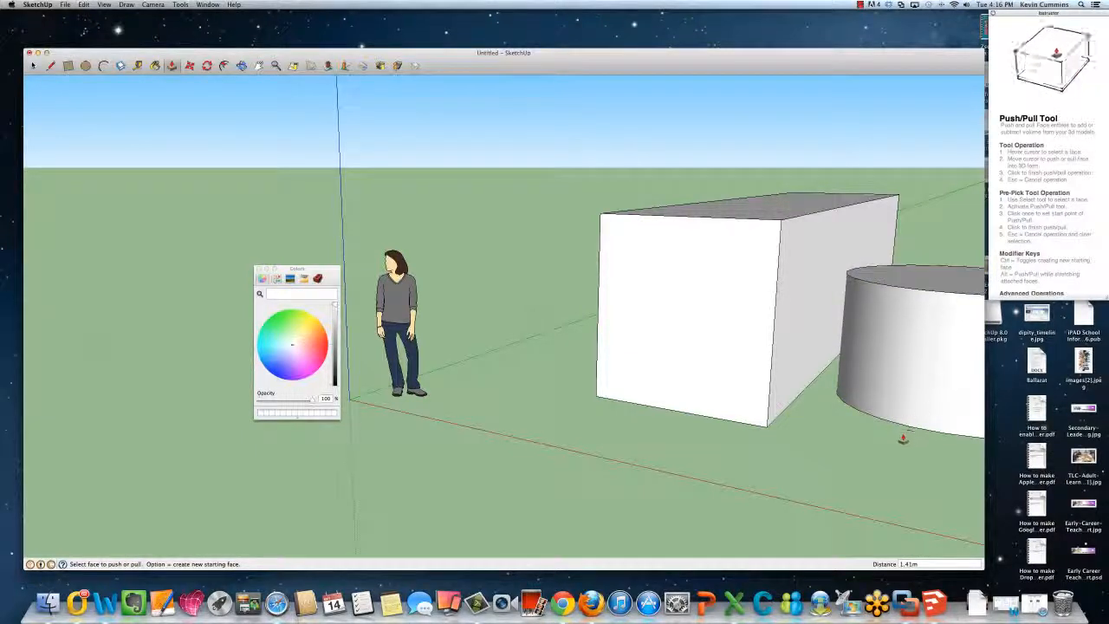
- Draw two sloping lines from the top corners of the box's short end face to a central peak, closing a triangular gable
left_click(68, 66)
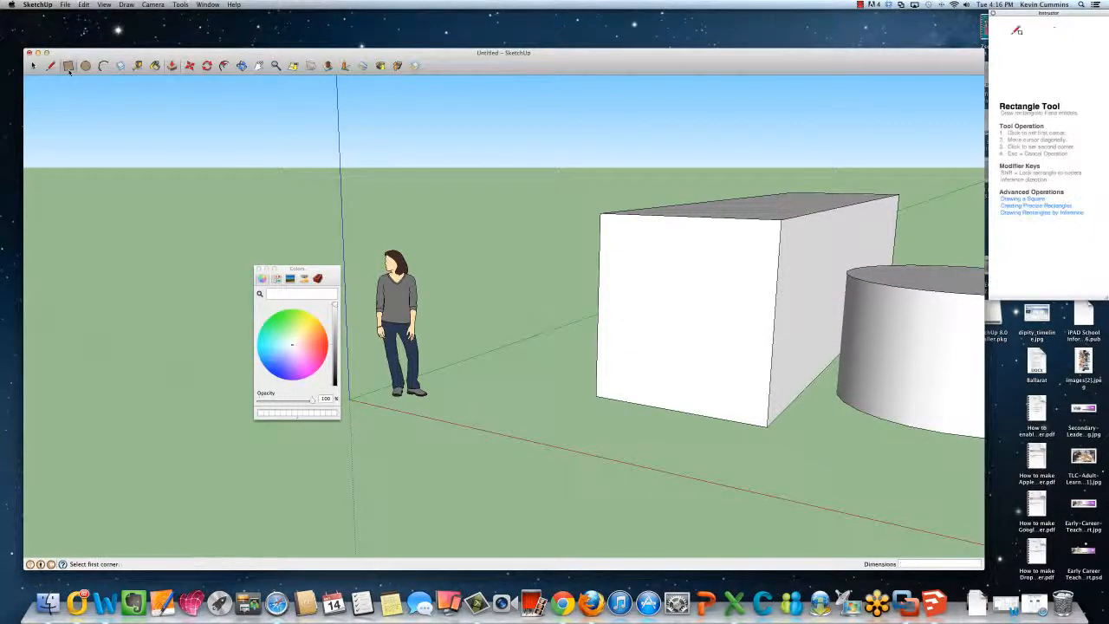
left_click(875, 475)
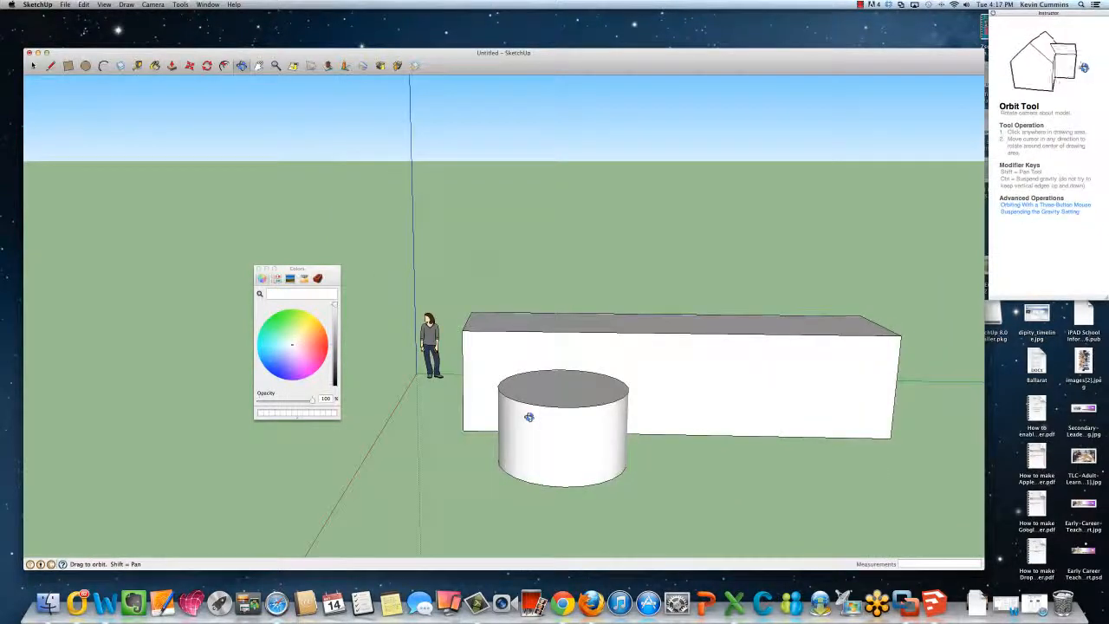
scroll(528, 415, "up", 2)
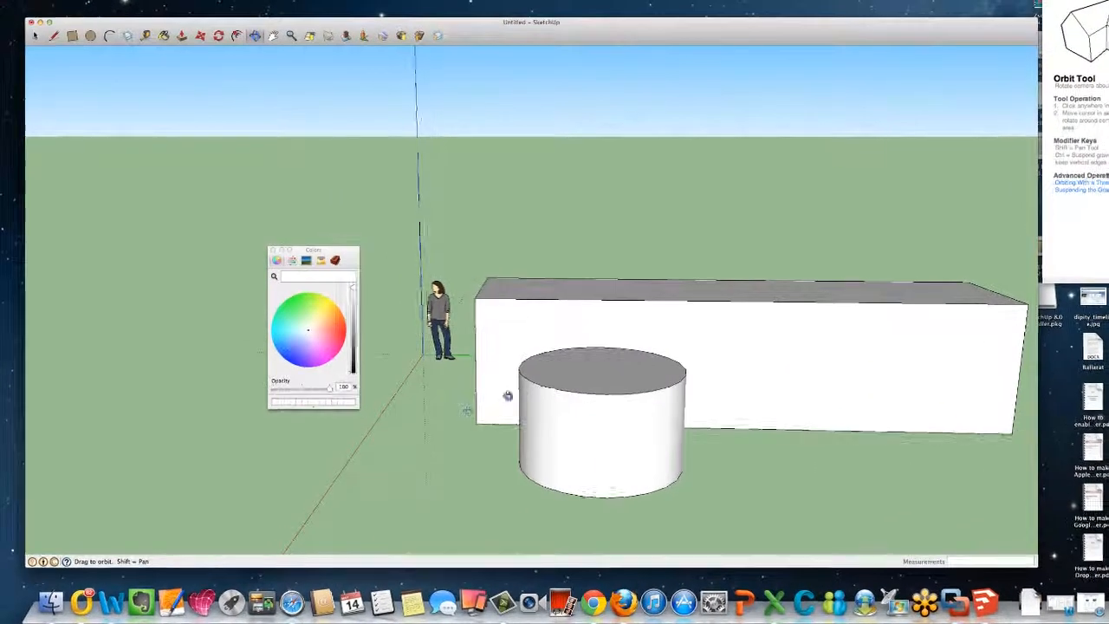
left_click_drag(406, 425, 874, 411)
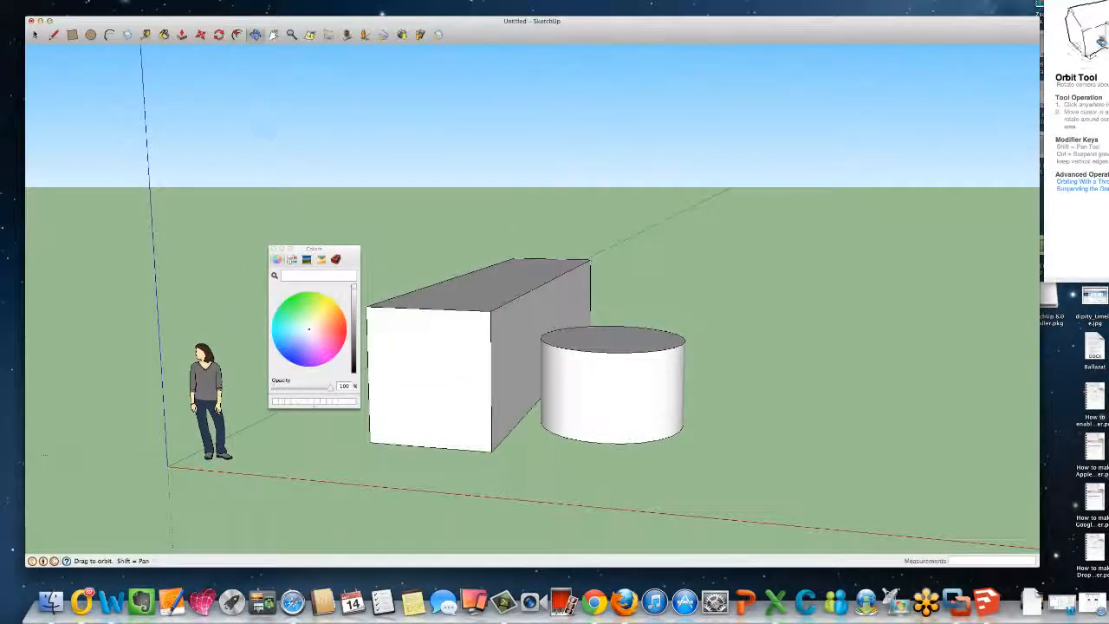
left_click(54, 34)
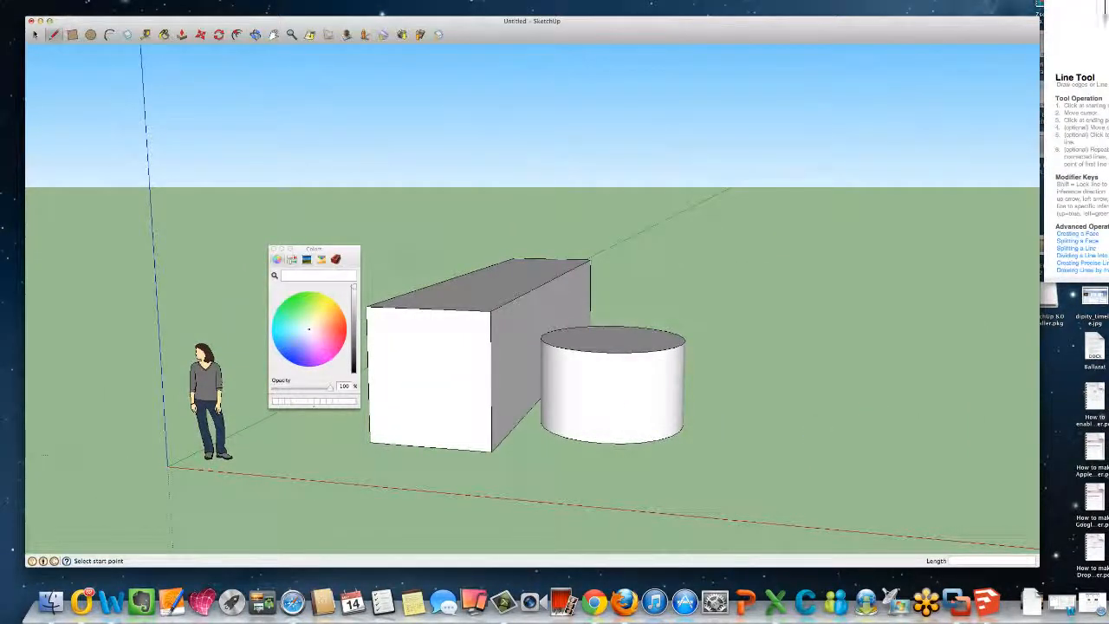
left_click(369, 307)
left_click(437, 257)
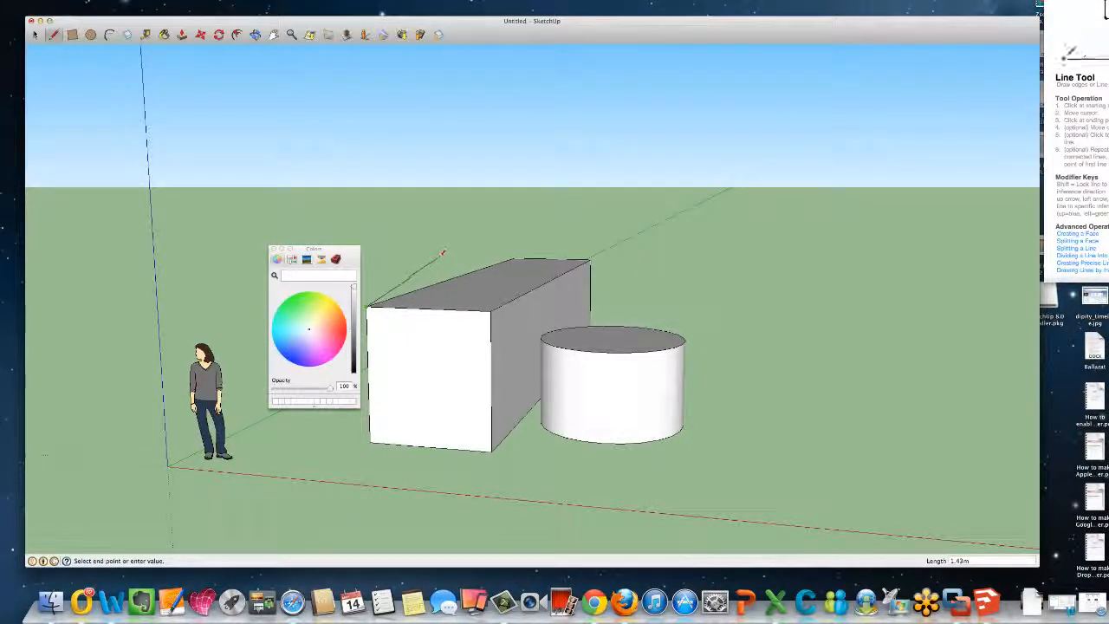
left_click(491, 306)
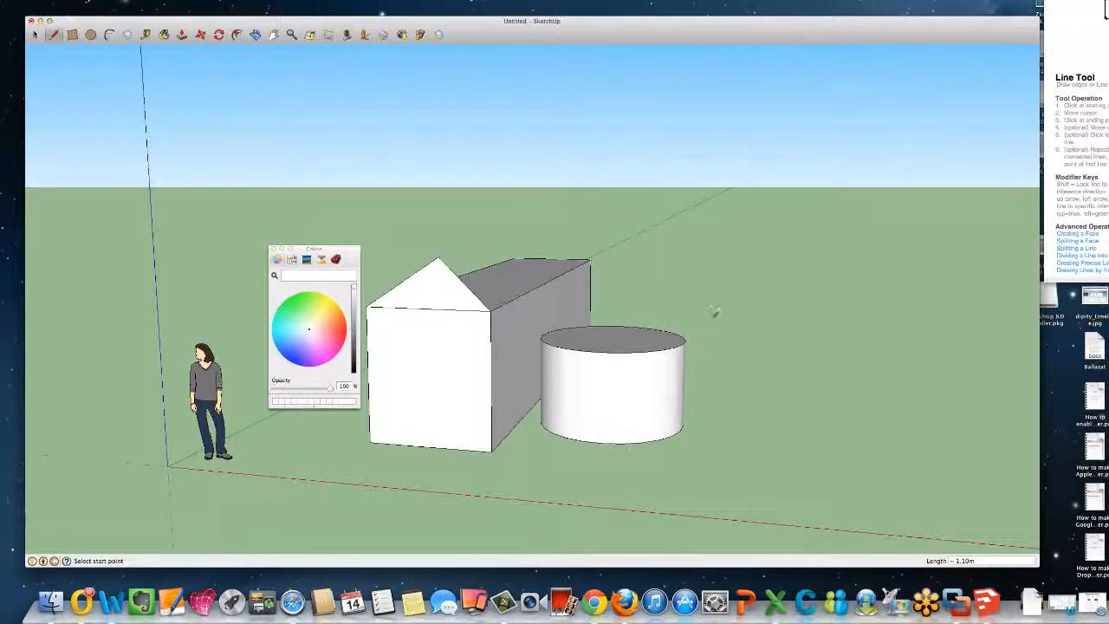
- Extend the gable triangle with Push/Pull about 8.55 m along the whole length of the box to form a pitched roof
left_click(255, 35)
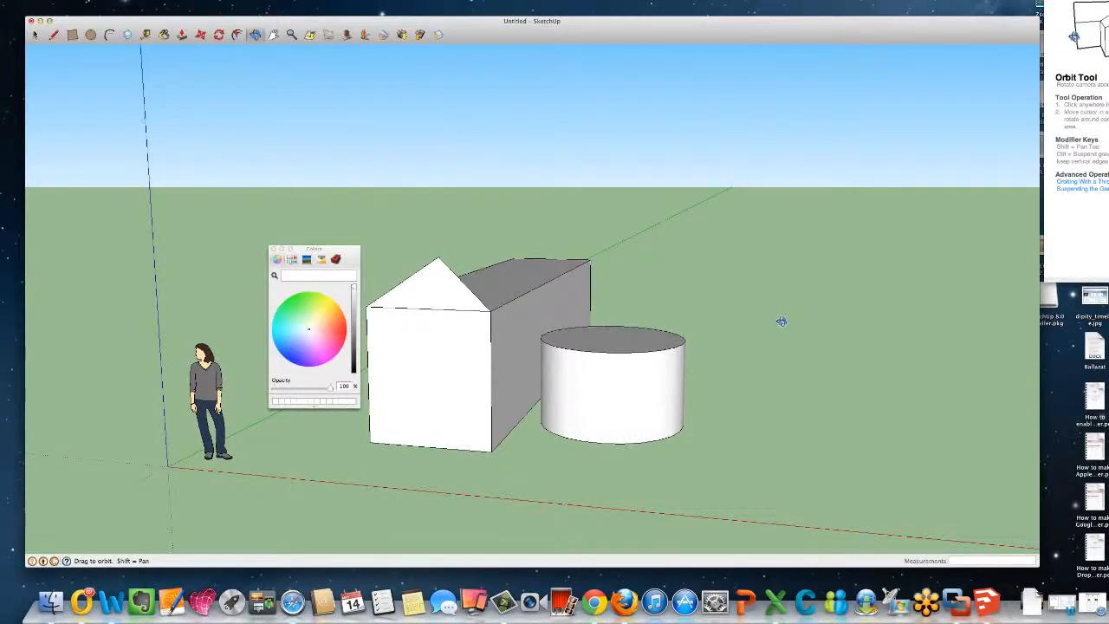
left_click_drag(781, 321, 396, 333)
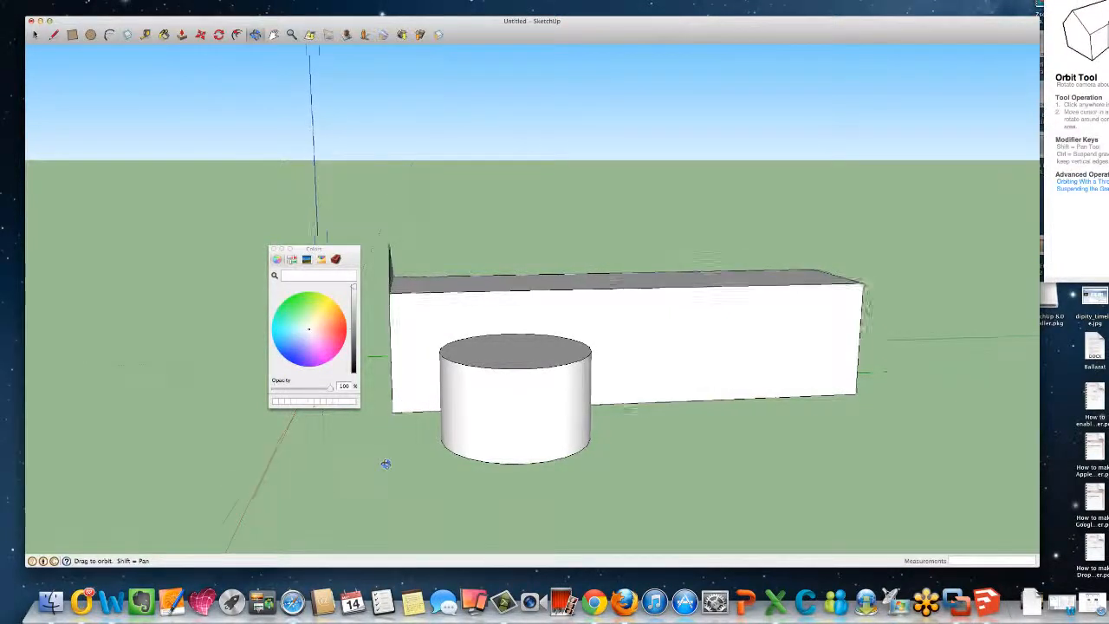
left_click_drag(386, 463, 315, 436)
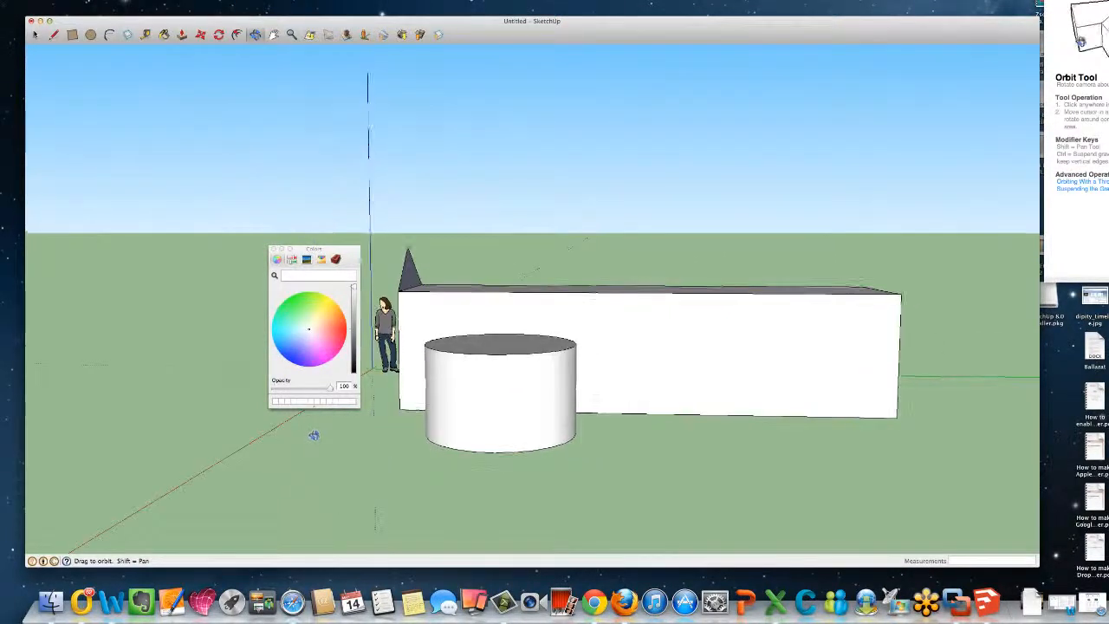
left_click(182, 35)
left_click(417, 274)
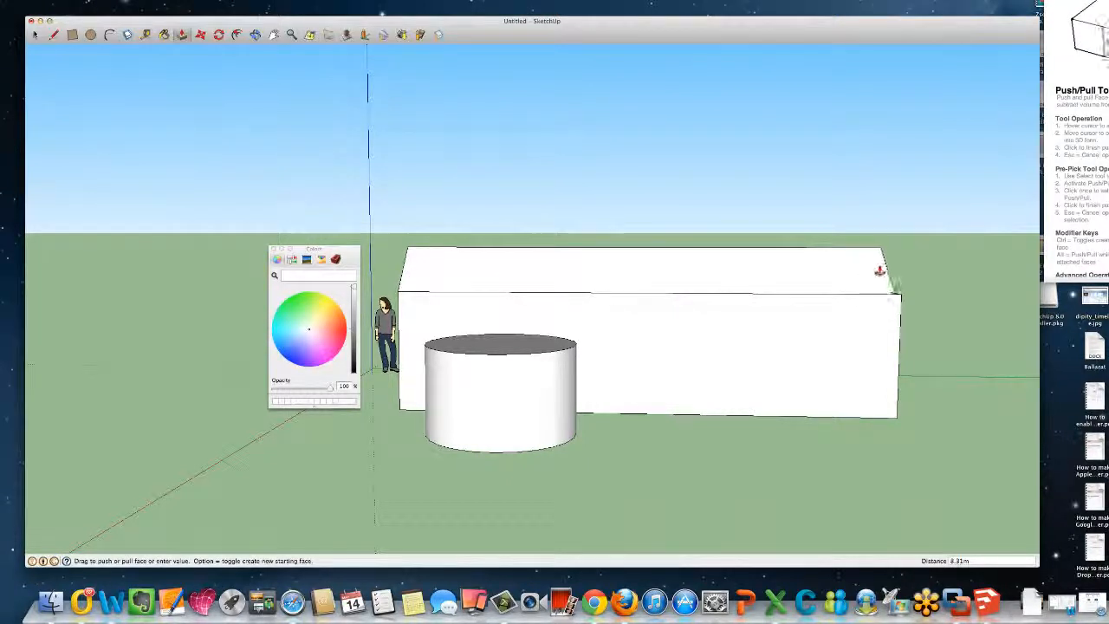
left_click(885, 270)
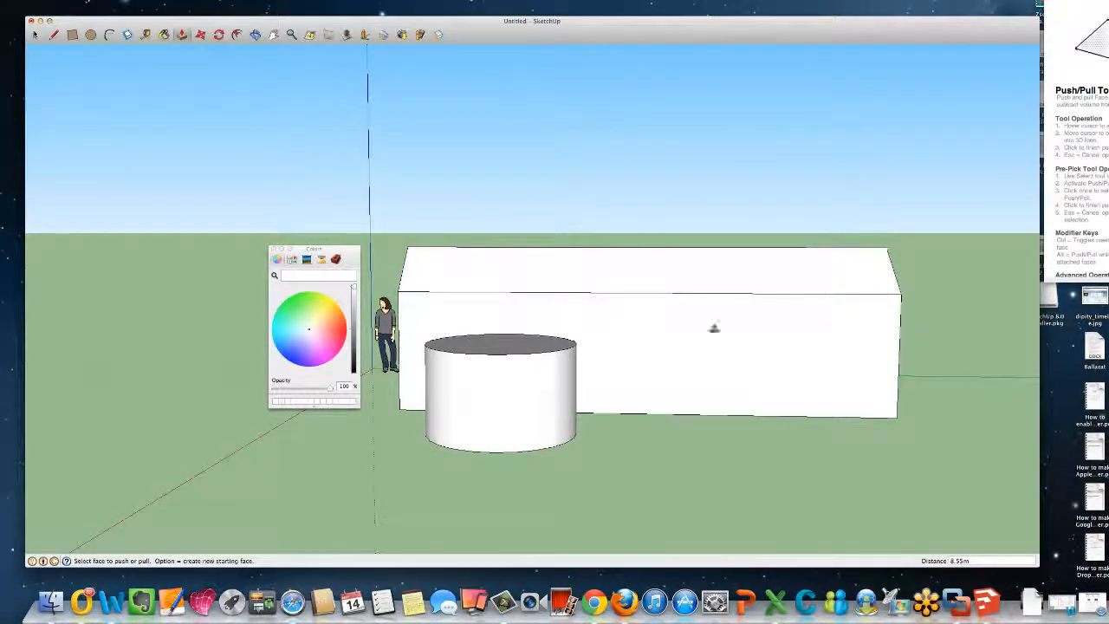
- Outline a doorway about 1.18 m wide with lines on the long wall next to the cylinder, starting and ending at the wall's base
left_click(72, 35)
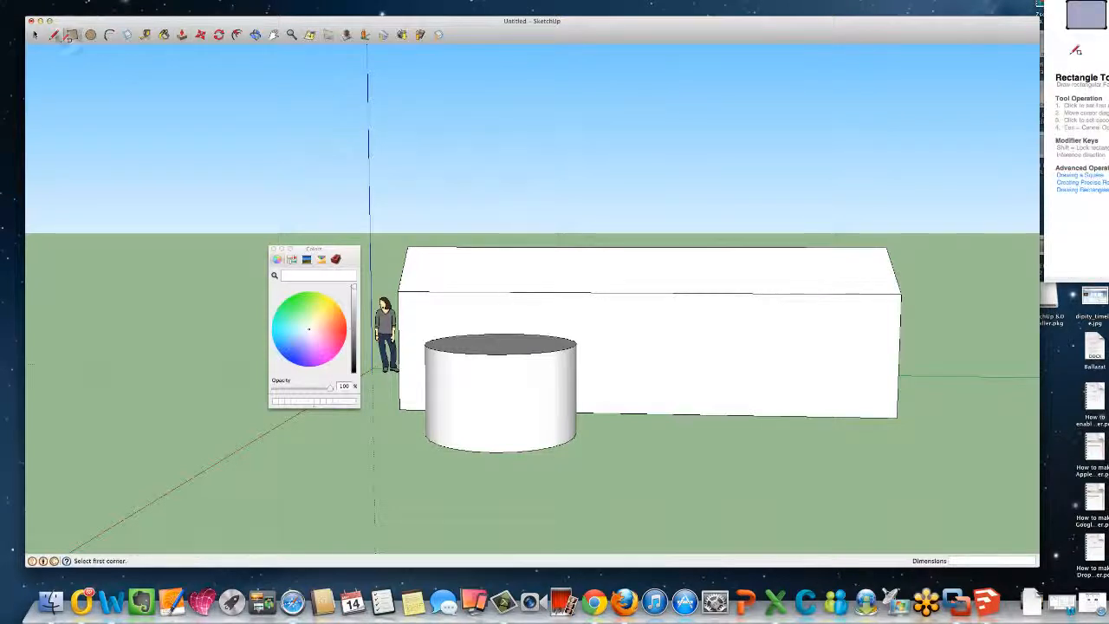
left_click(255, 34)
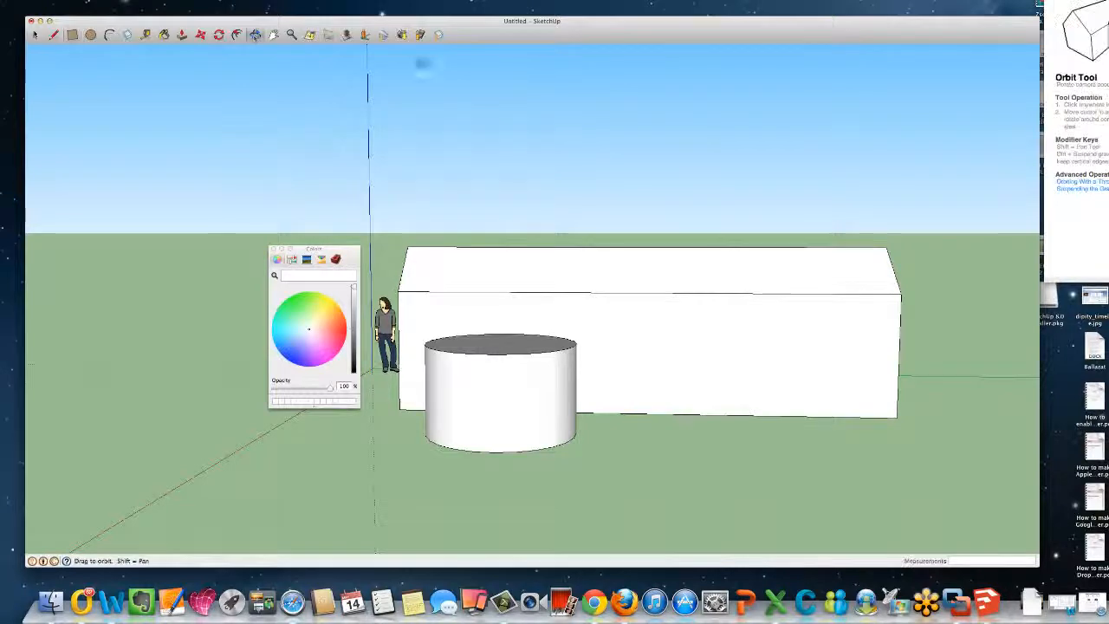
left_click_drag(639, 445, 1049, 433)
left_click_drag(766, 456, 510, 453)
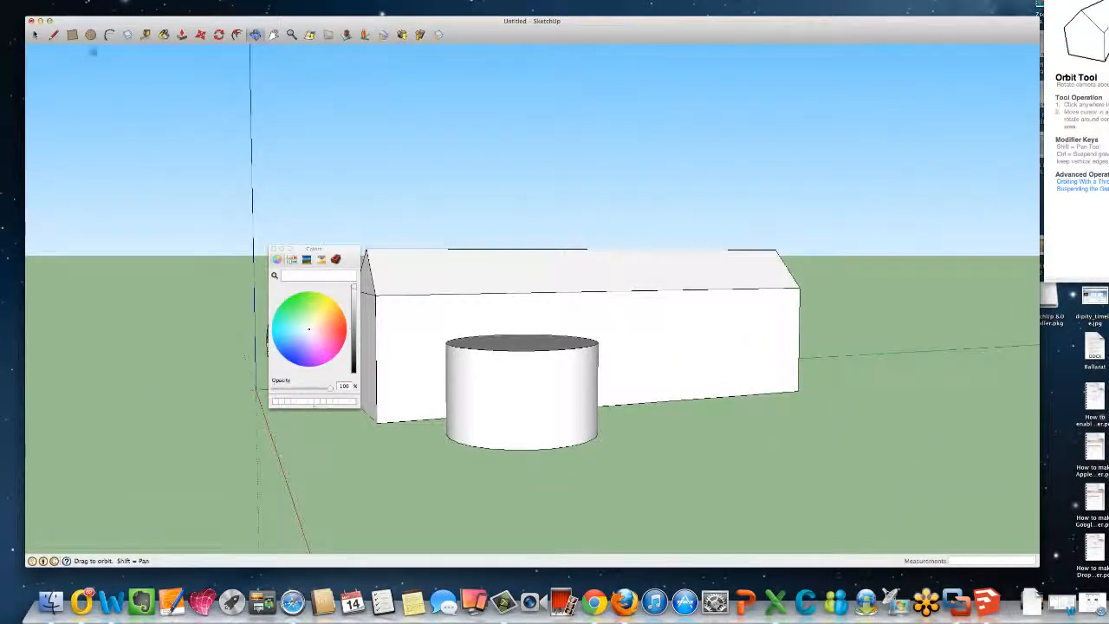
left_click(56, 35)
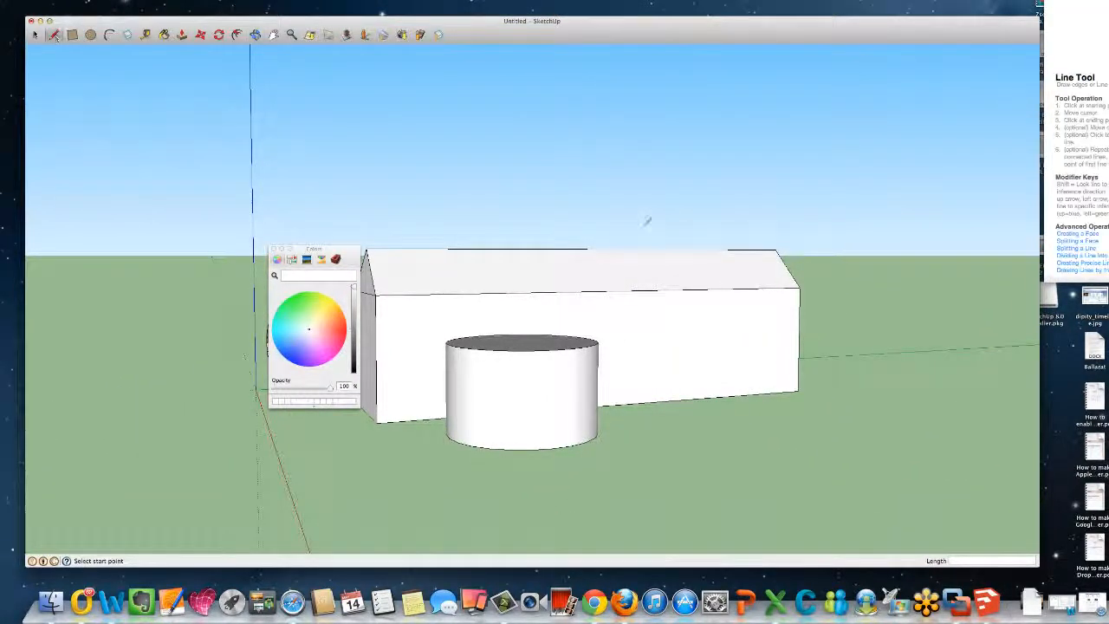
left_click(687, 399)
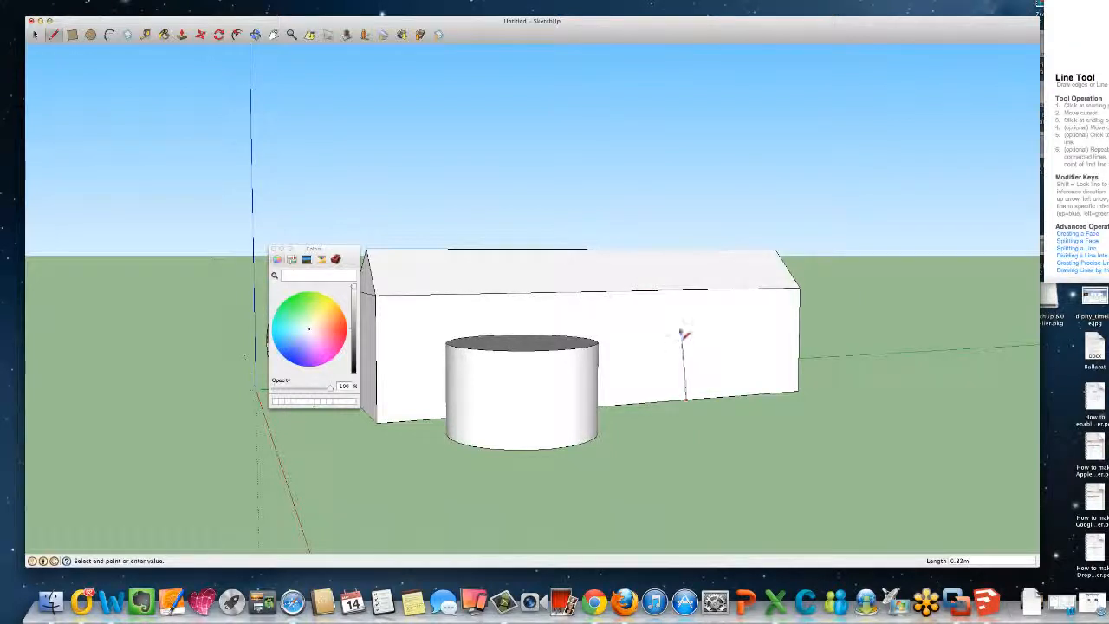
left_click(737, 327)
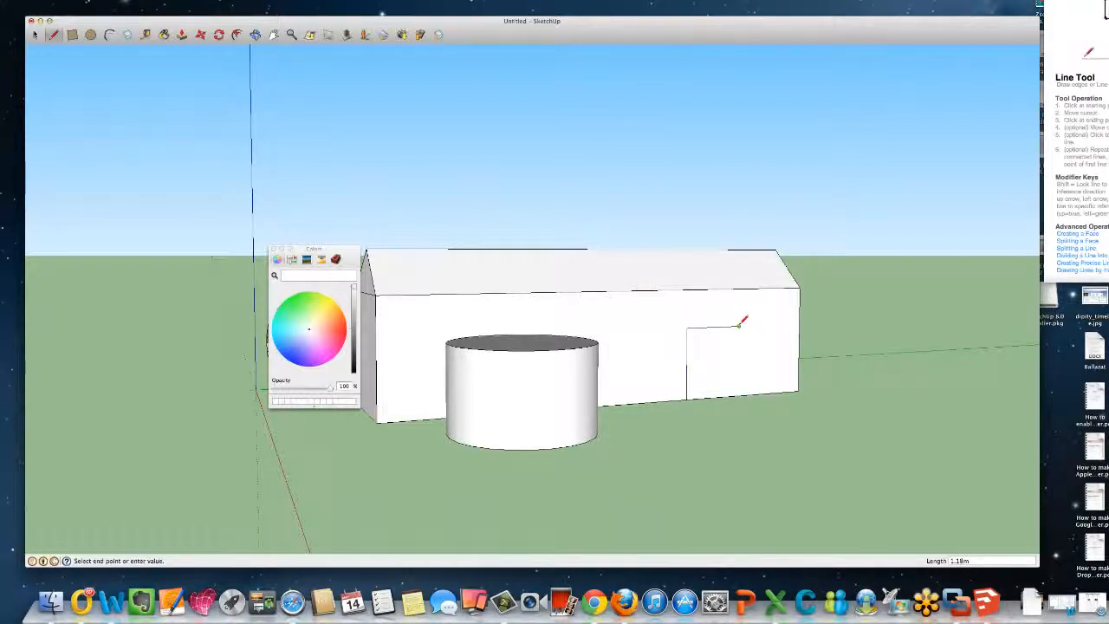
left_click(738, 396)
- Push the doorway face into the building with Push/Pull to cut a recessed door opening
left_click(182, 34)
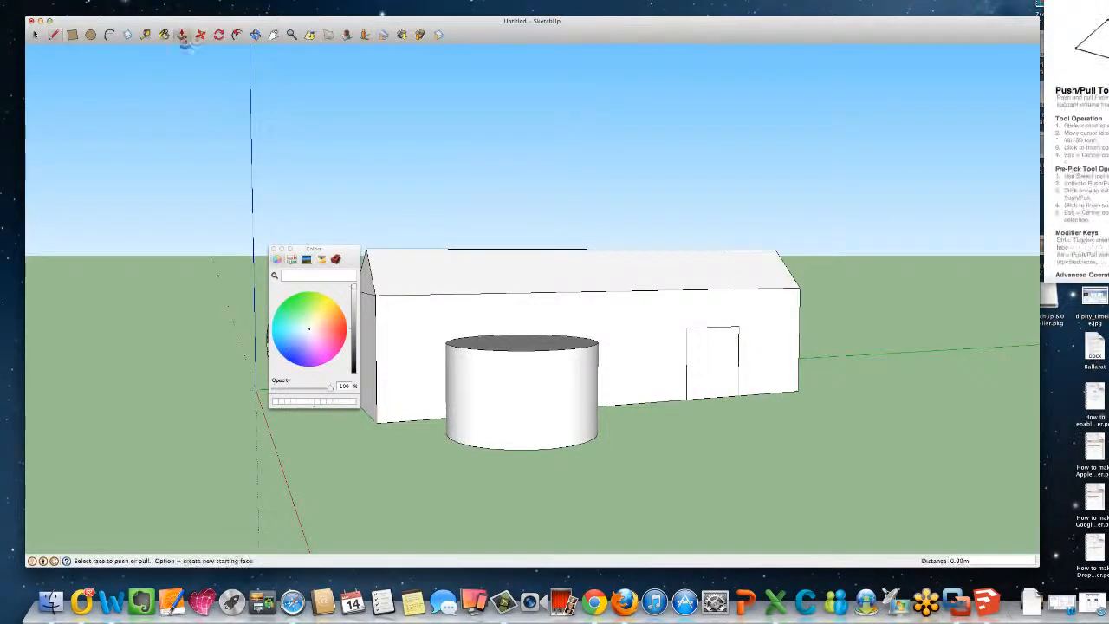
left_click(712, 368)
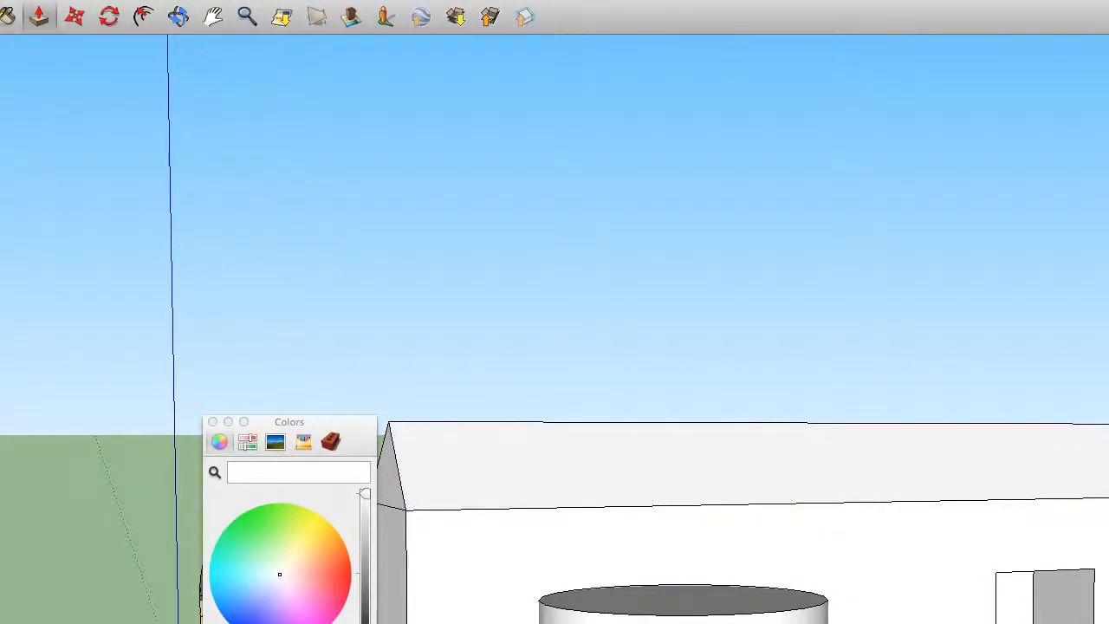
left_click(179, 15)
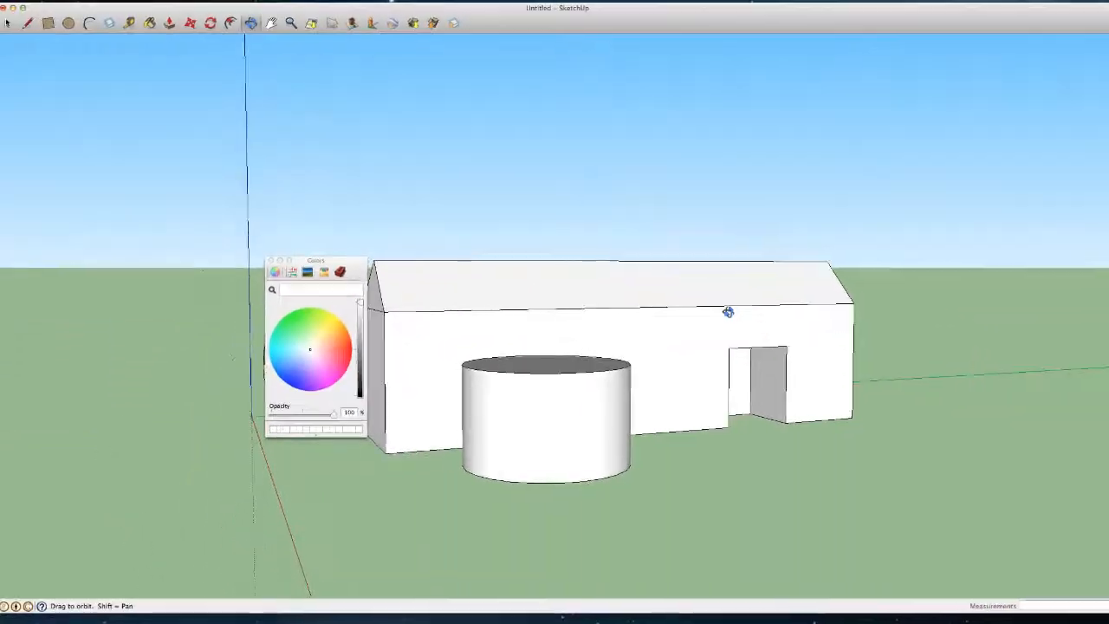
- Paint the long wall with the doorway and the adjoining short end wall with the brown brick texture from Brick and Cladding
left_click_drag(925, 463, 346, 538)
left_click_drag(347, 360, 643, 348)
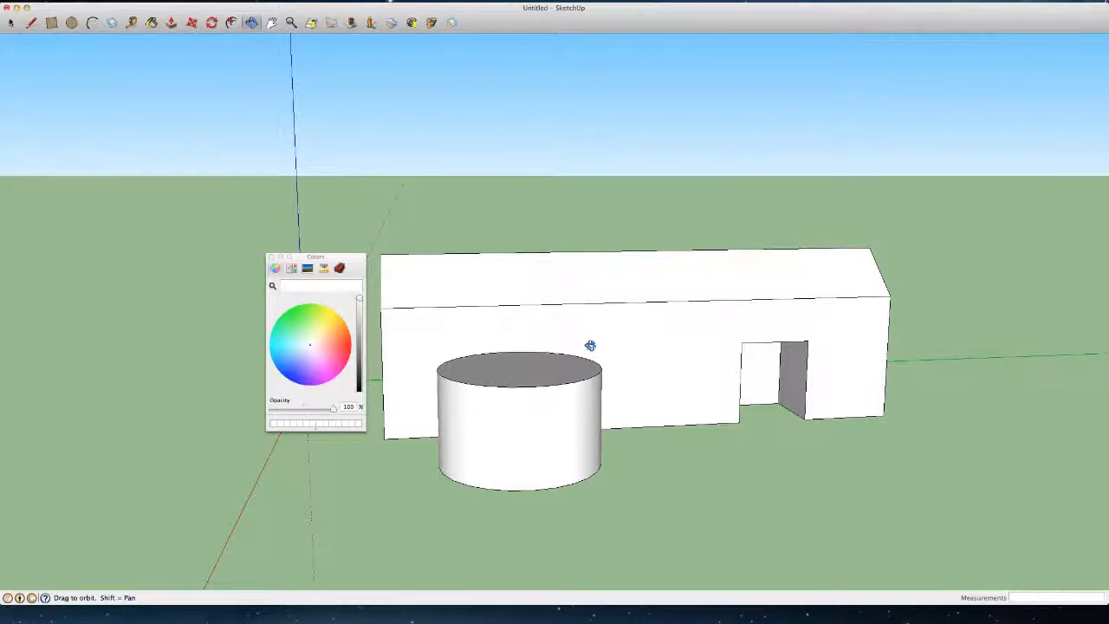
left_click_drag(590, 345, 800, 460)
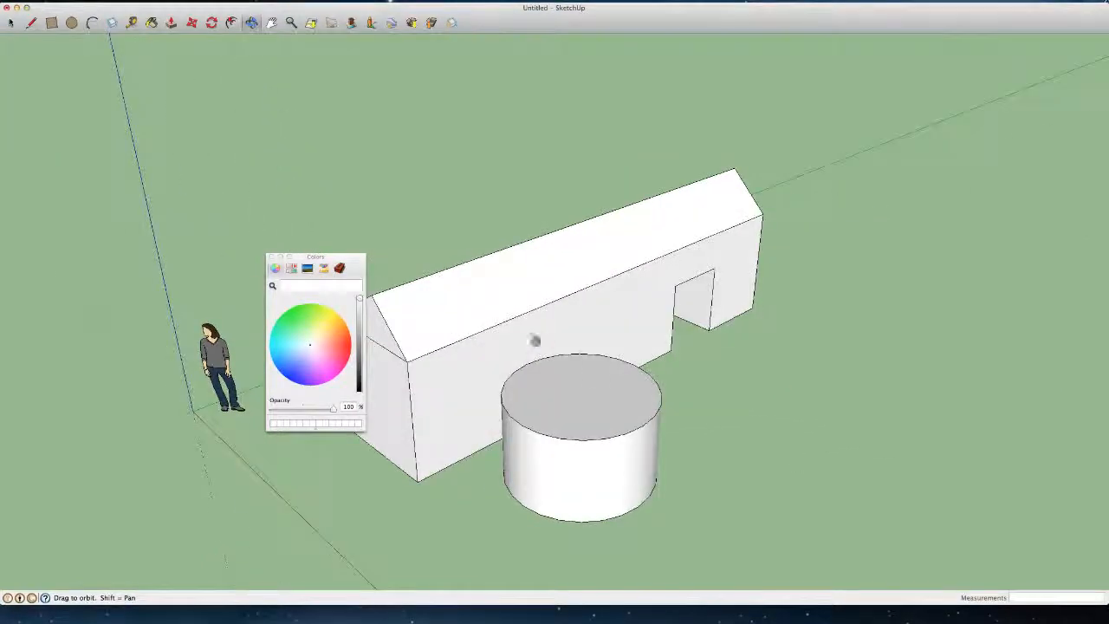
left_click_drag(535, 341, 626, 355)
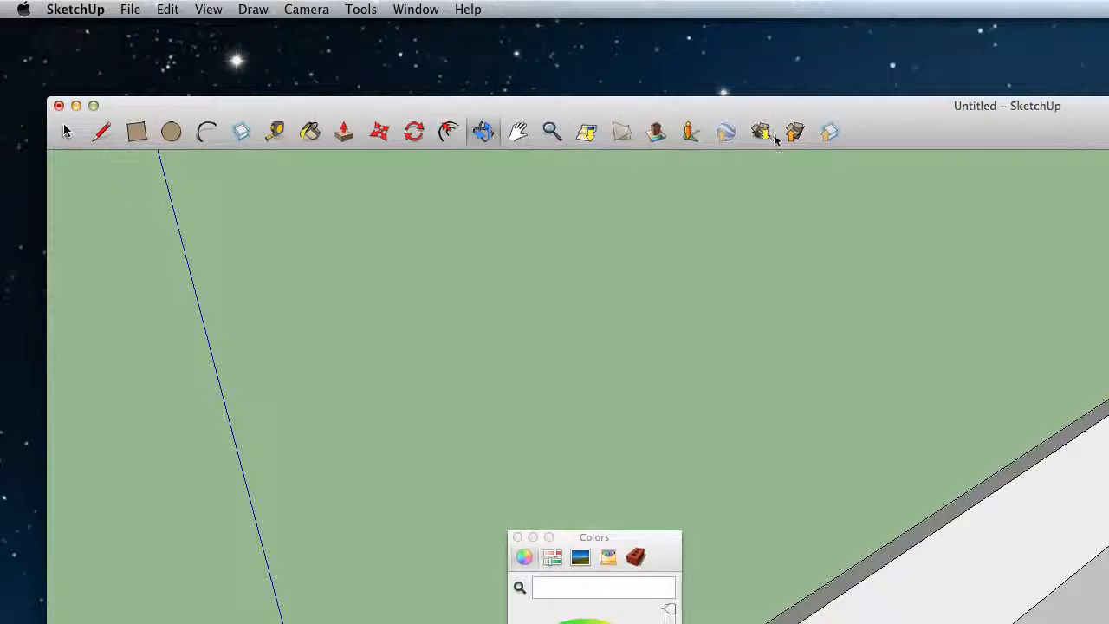
left_click(309, 131)
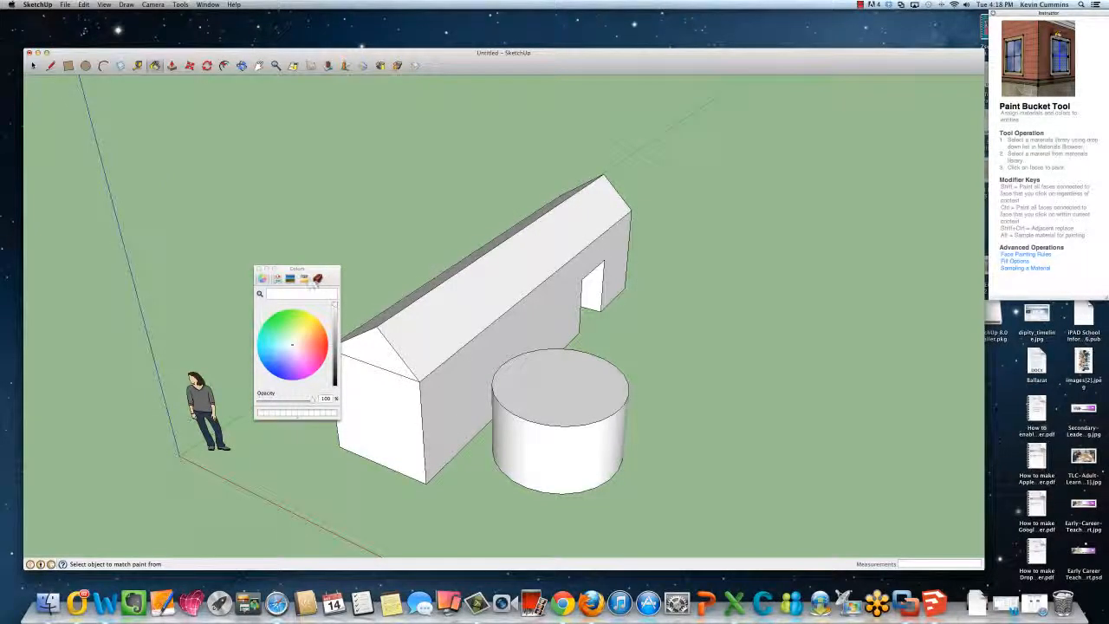
left_click(317, 278)
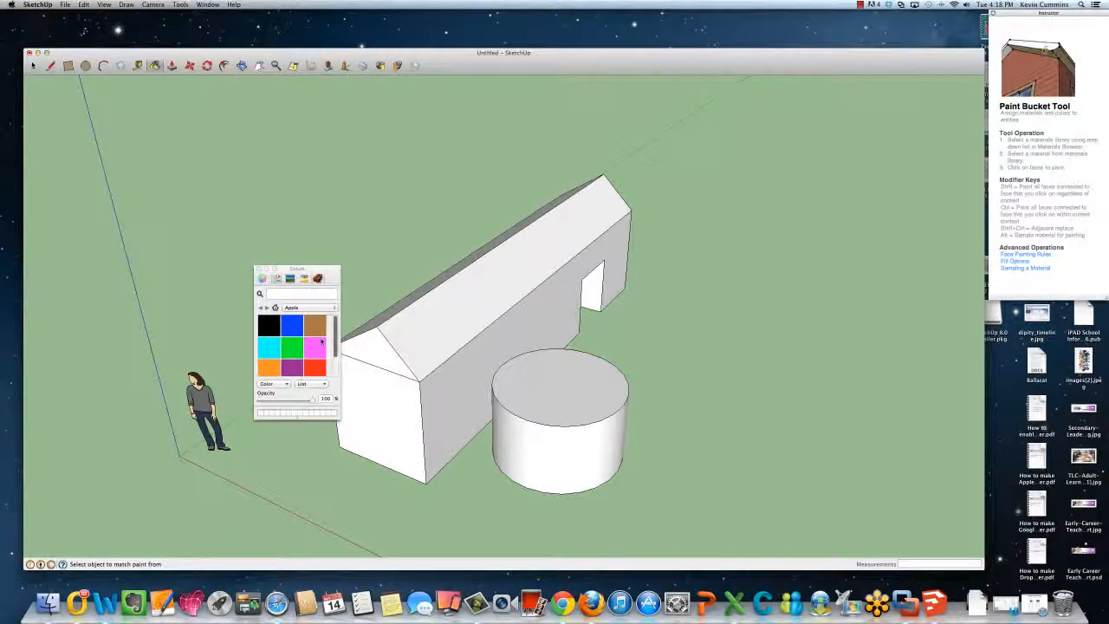
left_click(327, 308)
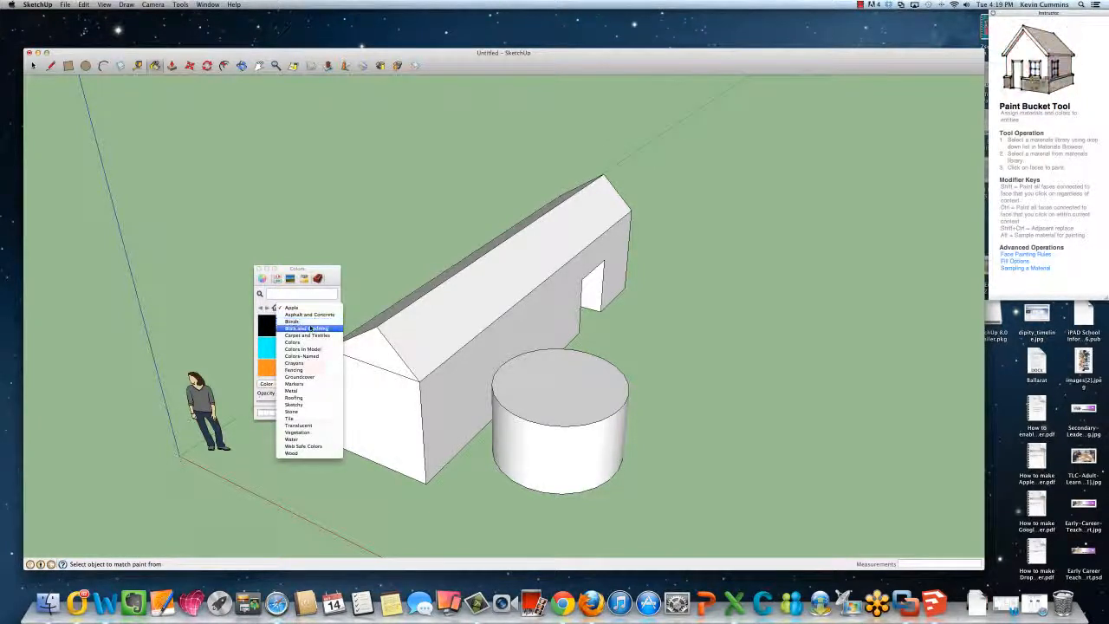
left_click(309, 327)
left_click(268, 326)
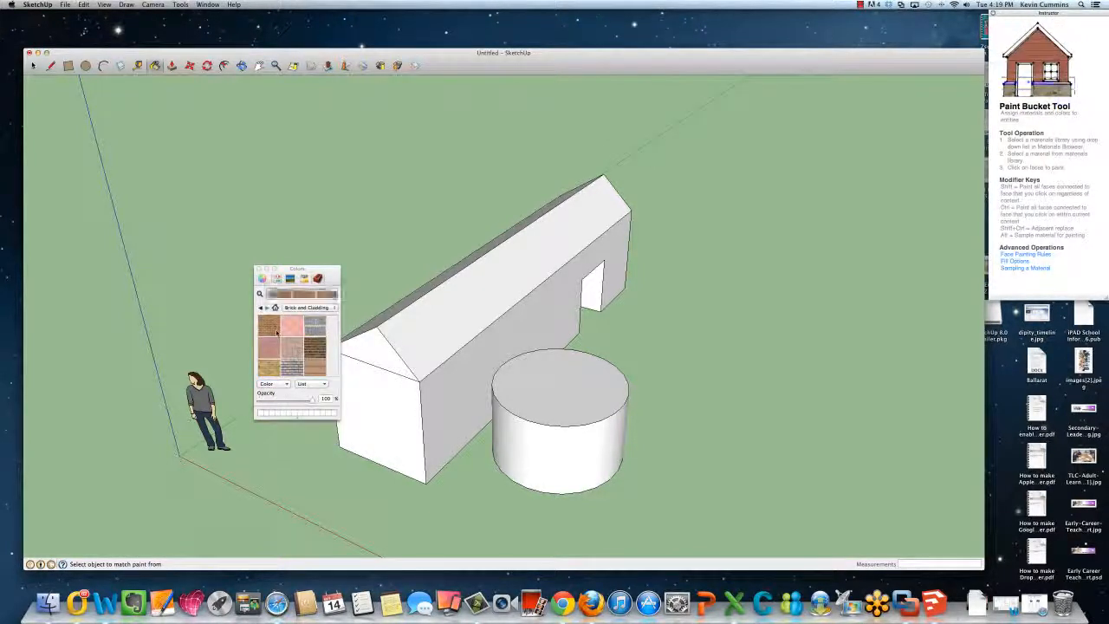
left_click(451, 396)
left_click(394, 412)
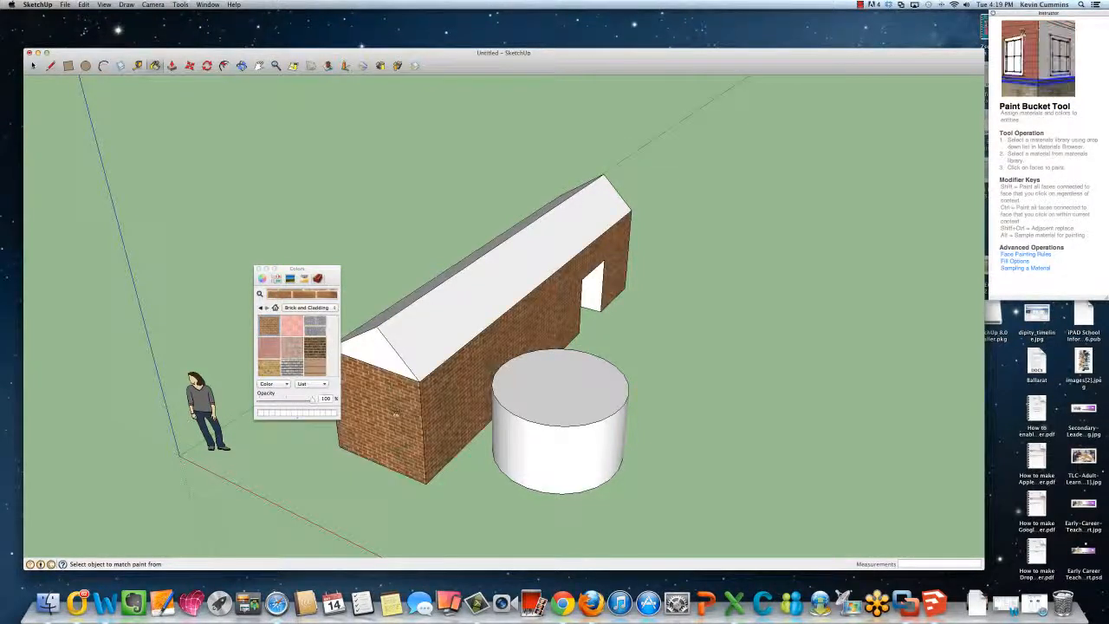
- Paint the long back wall of the building with the same brown brick texture
left_click(241, 66)
left_click_drag(425, 259, 840, 229)
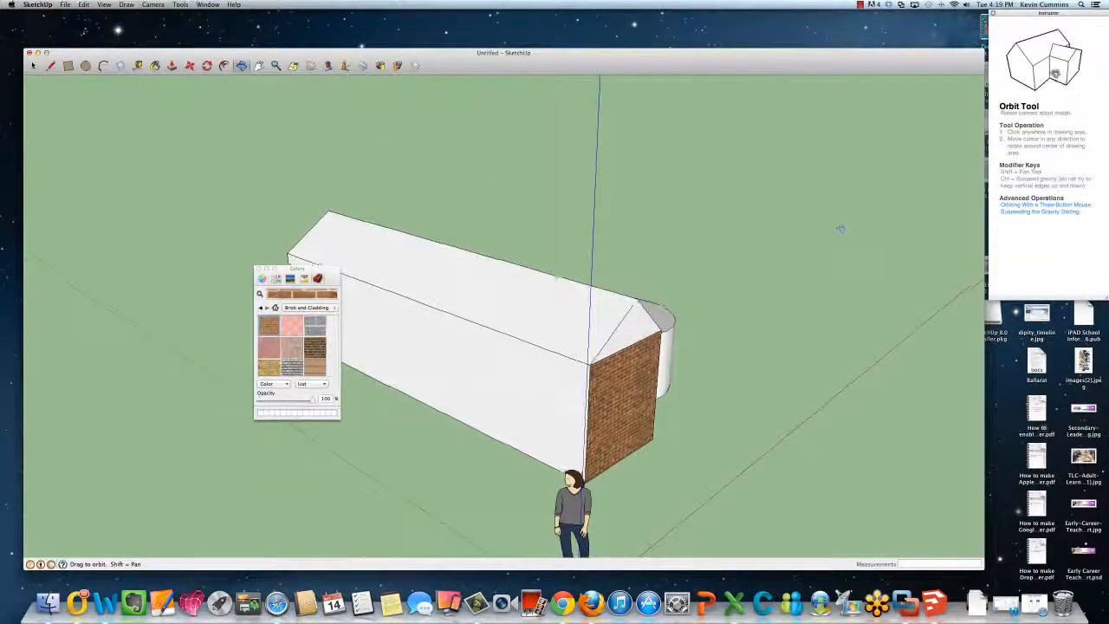
left_click(271, 329)
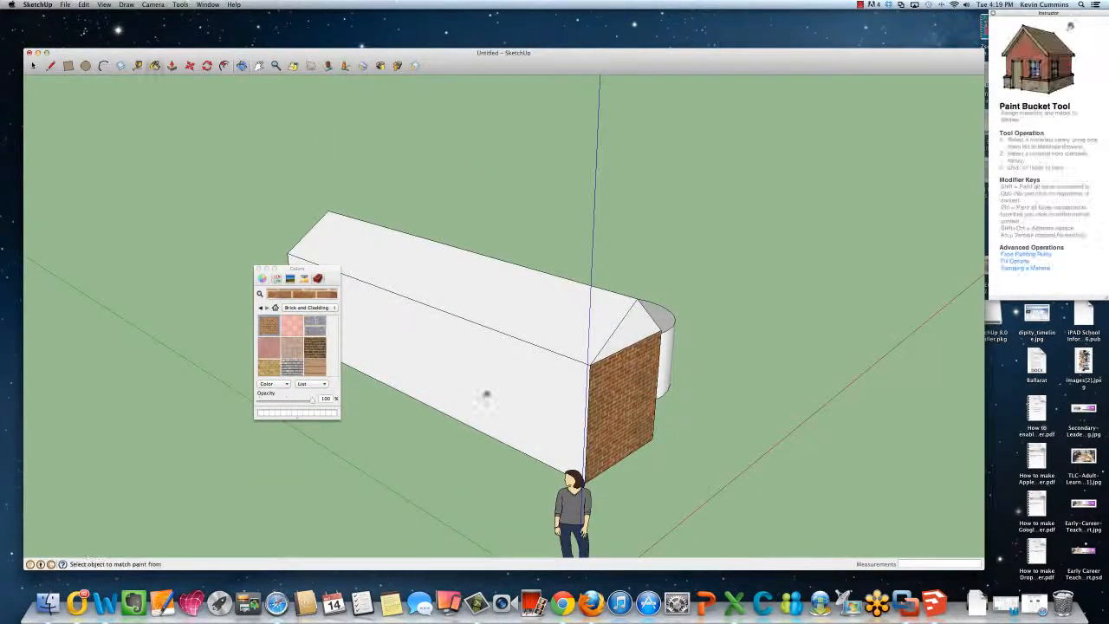
left_click(497, 388)
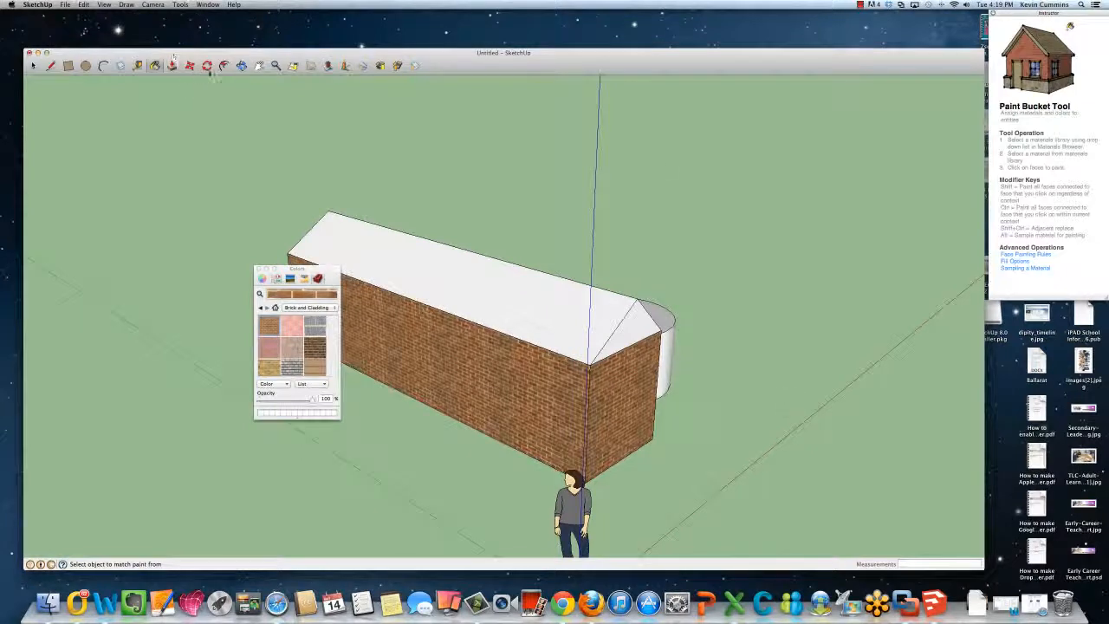
- Paint both roof slopes with the dark scalloped tile texture from the Roofing materials
left_click(241, 65)
left_click_drag(745, 268, 407, 326)
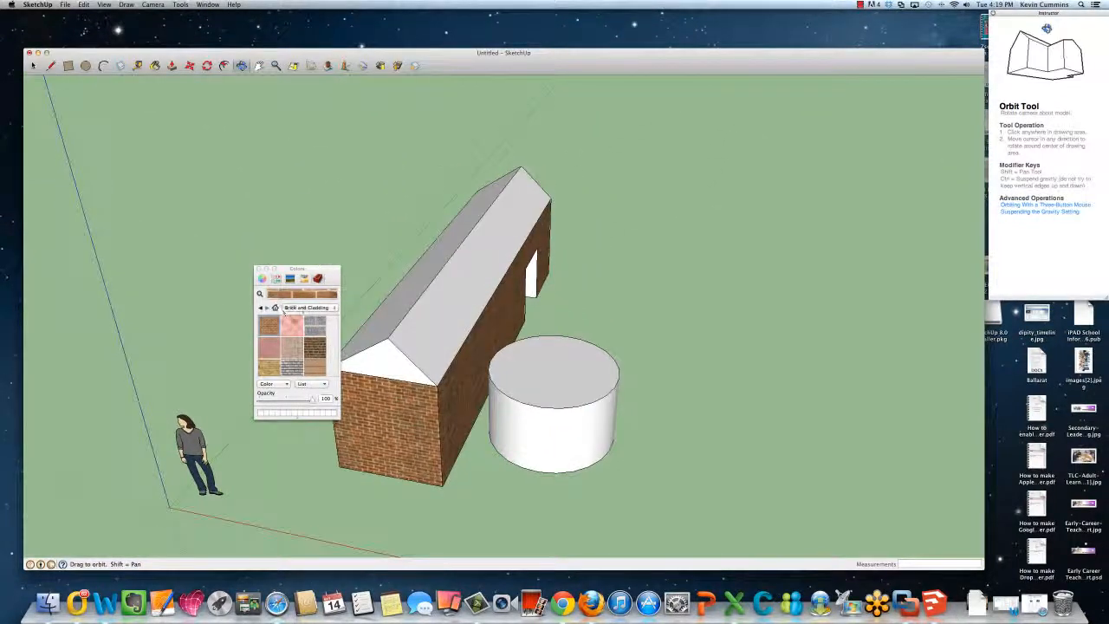
left_click(305, 310)
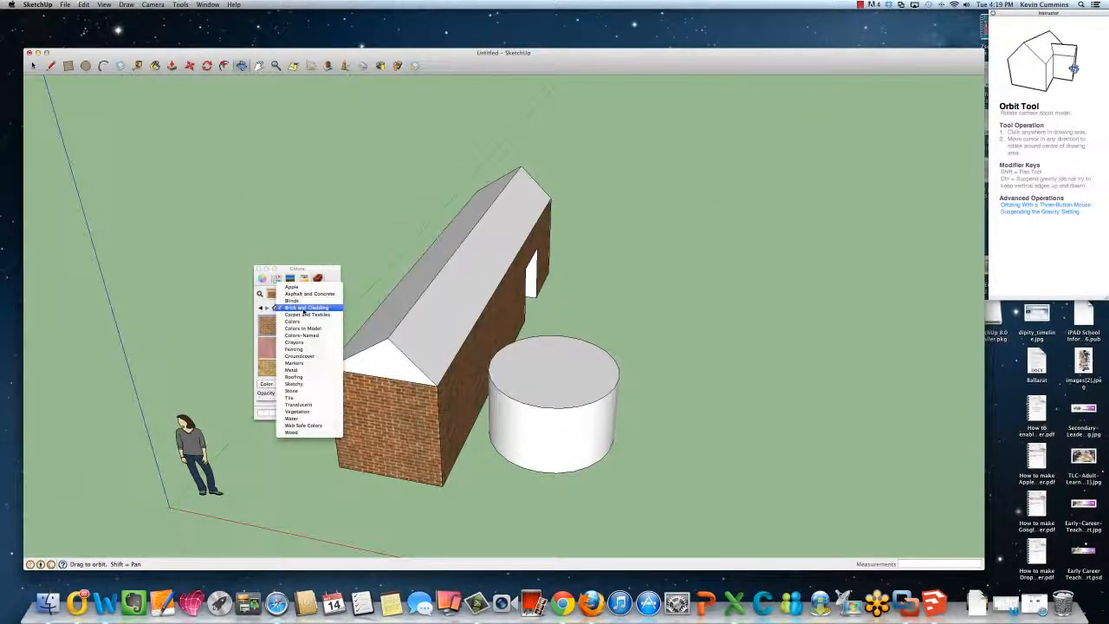
left_click(294, 378)
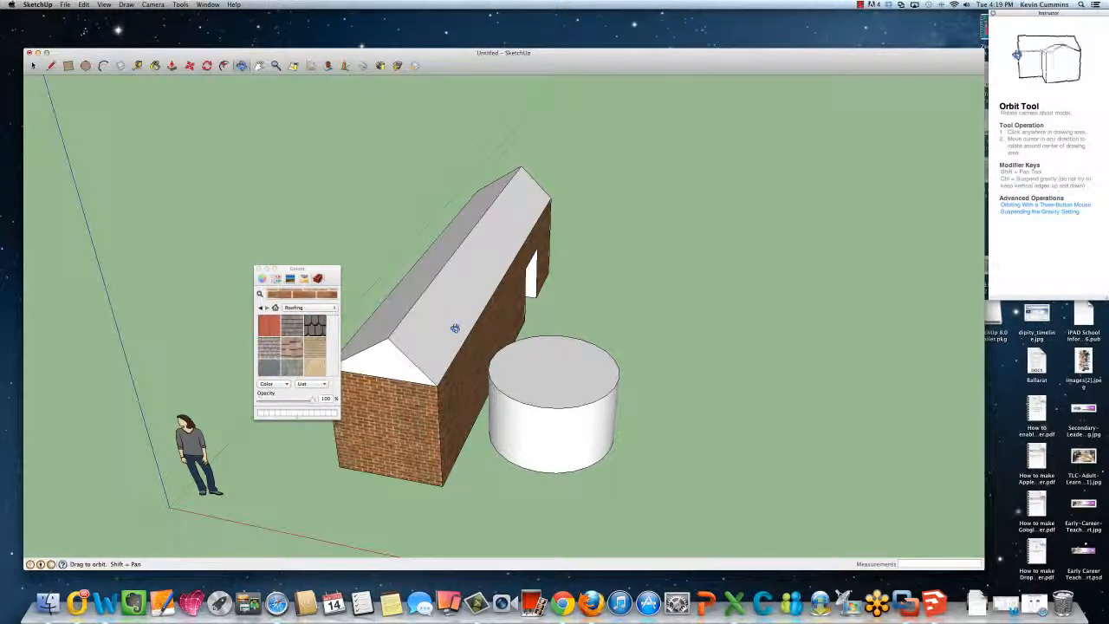
left_click(315, 325)
left_click(441, 314)
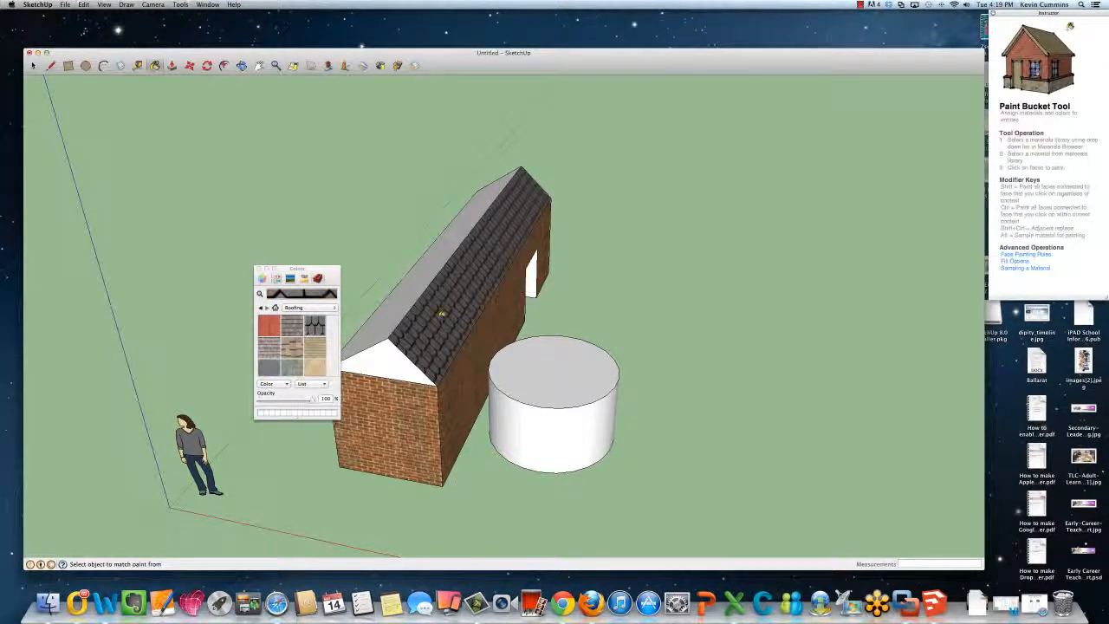
left_click(402, 305)
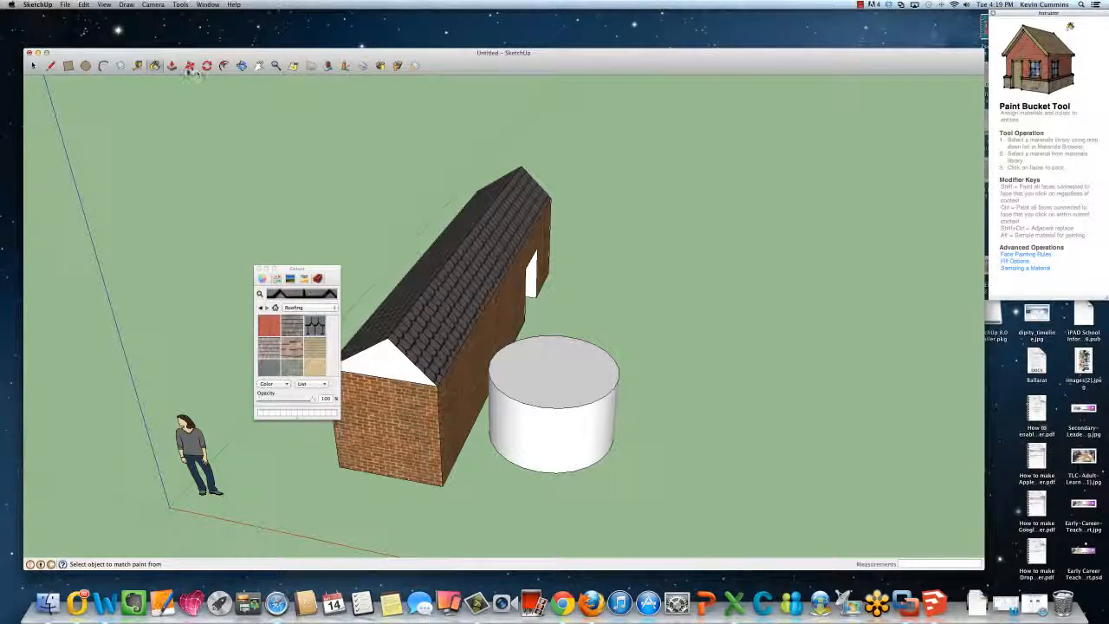
left_click(49, 68)
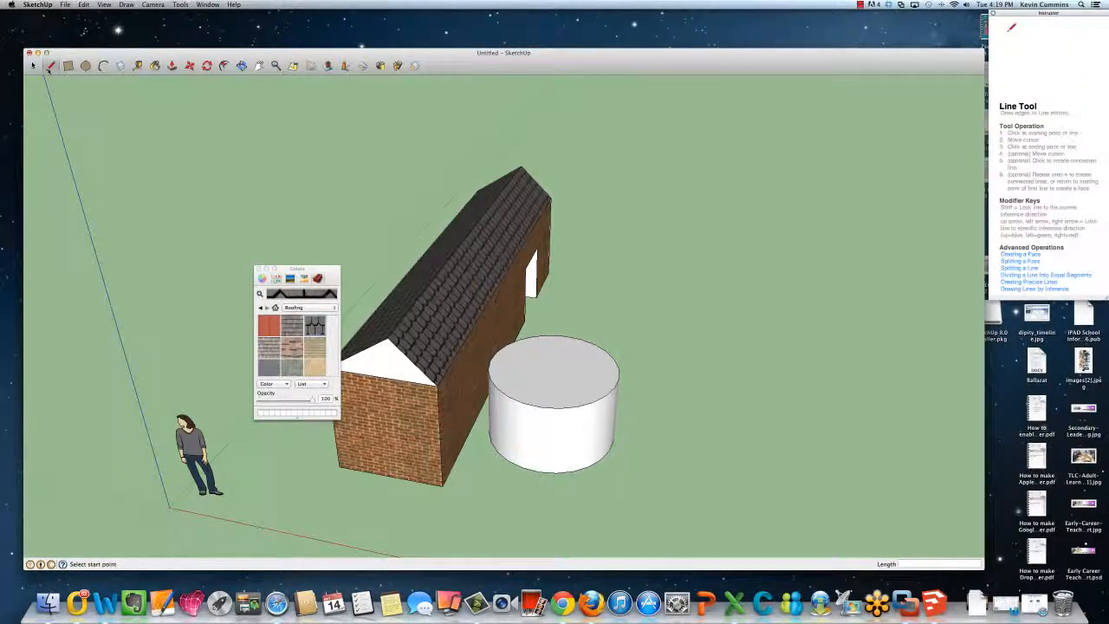
left_click(242, 65)
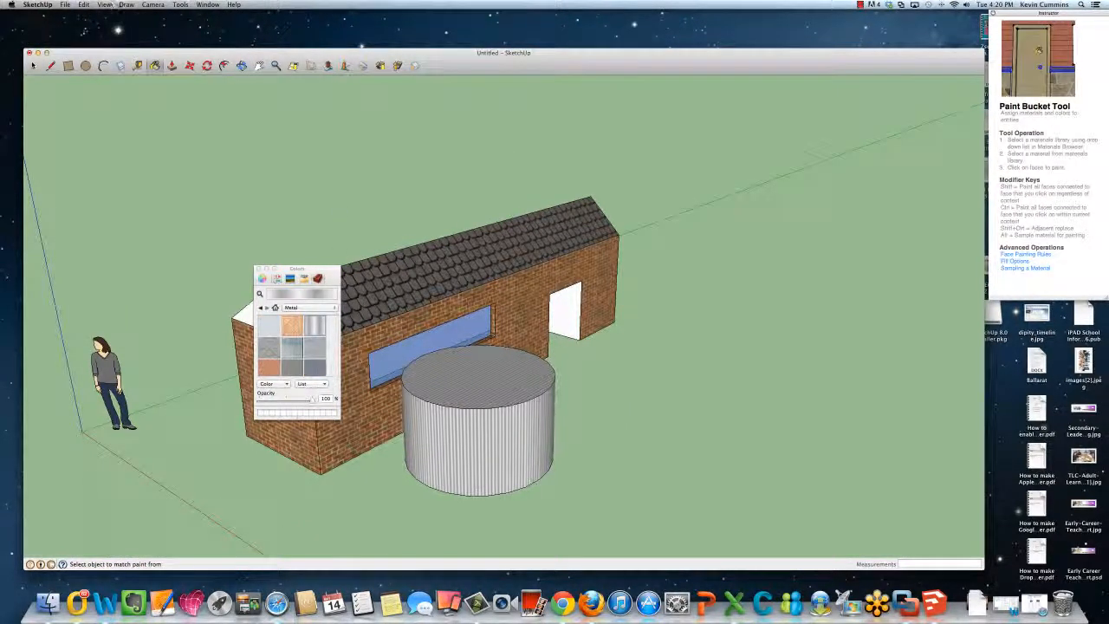
left_click(178, 4)
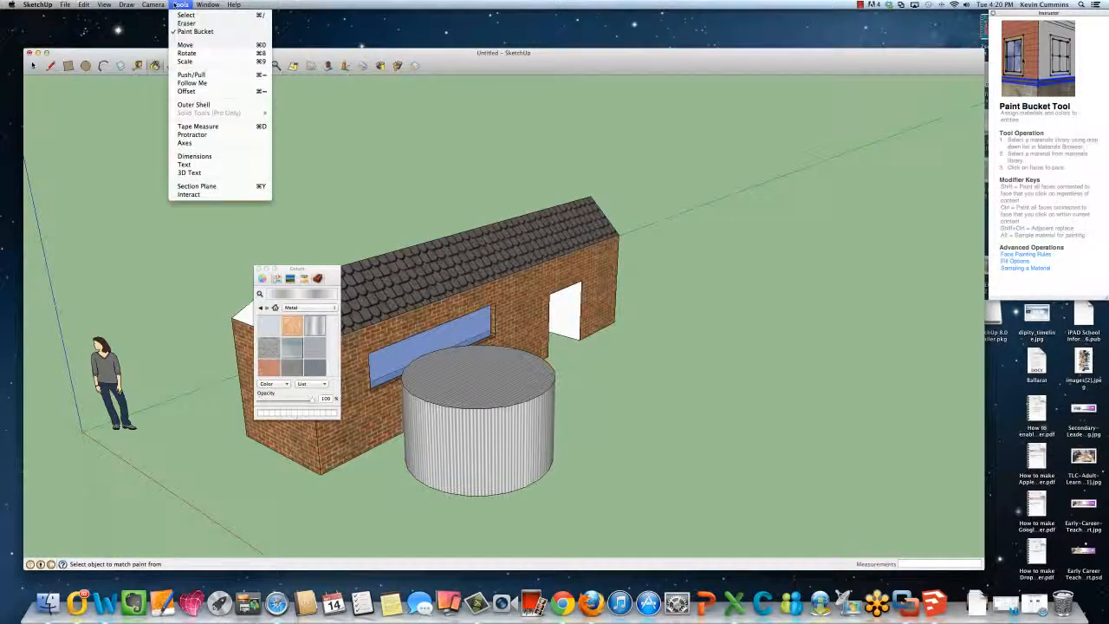
mouse_move(151, 4)
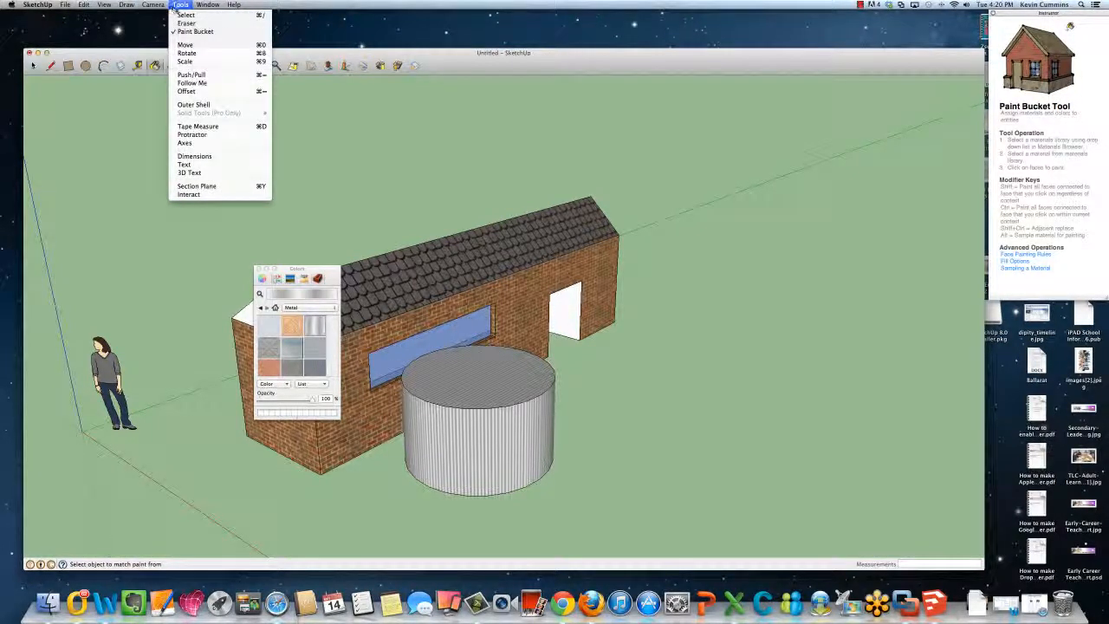
left_click(442, 67)
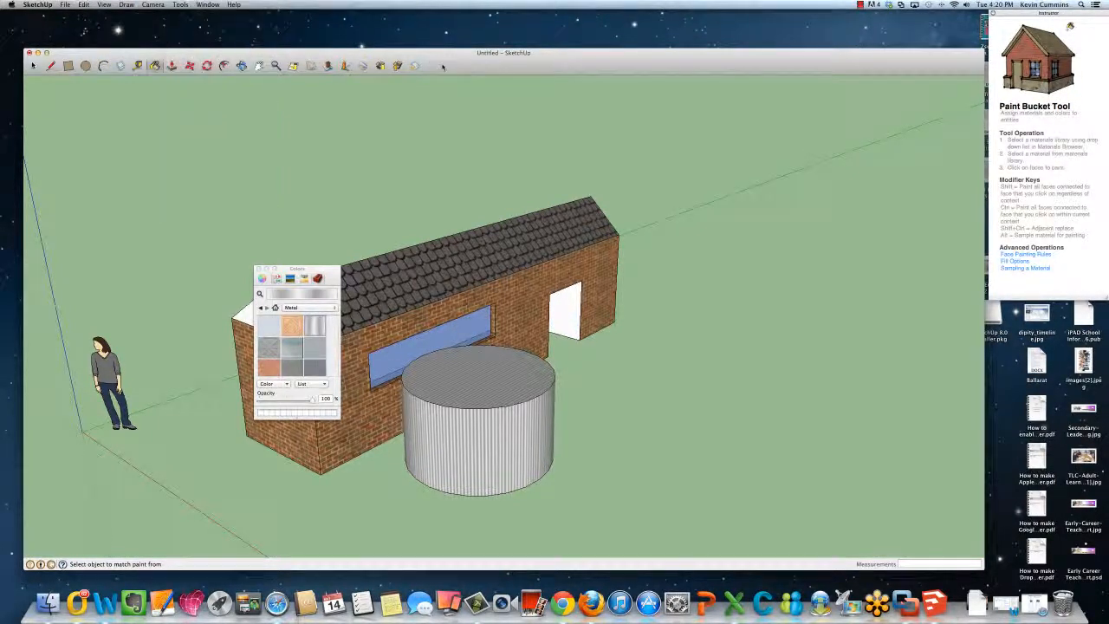
- Search the 3D Warehouse for "tree" and load "3d tree - yellow&green tree" directly into the model
left_click(381, 66)
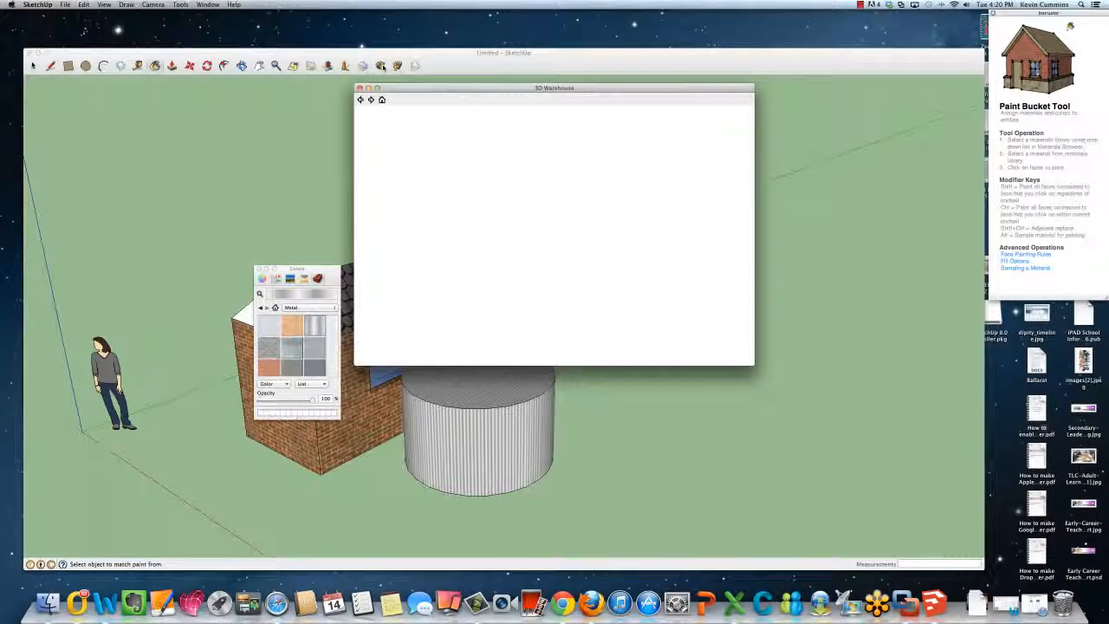
left_click(528, 162)
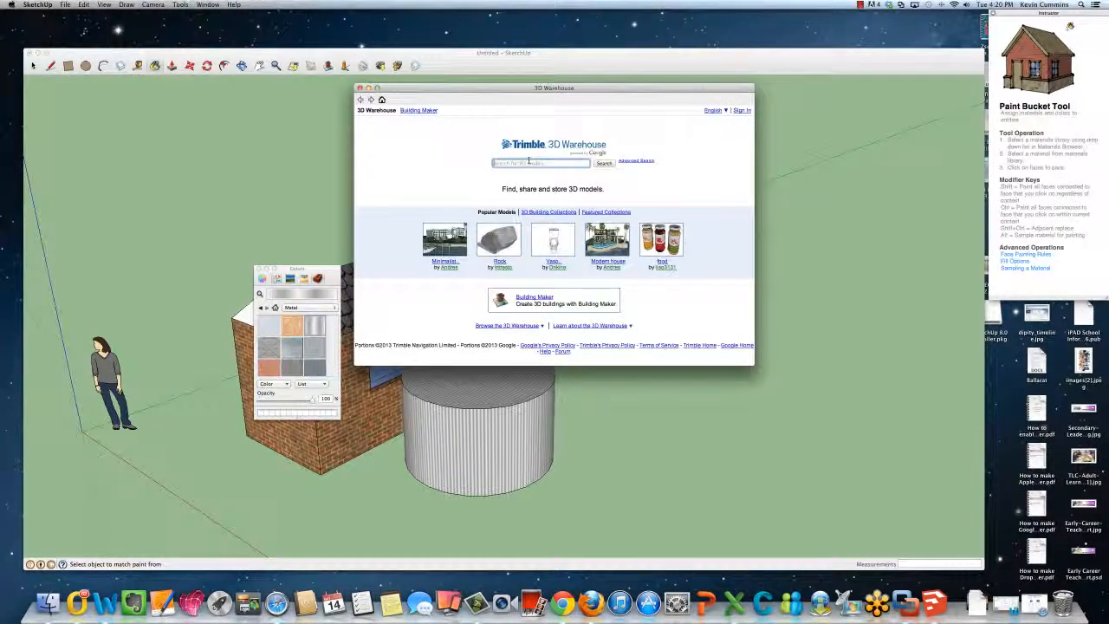
type("tree")
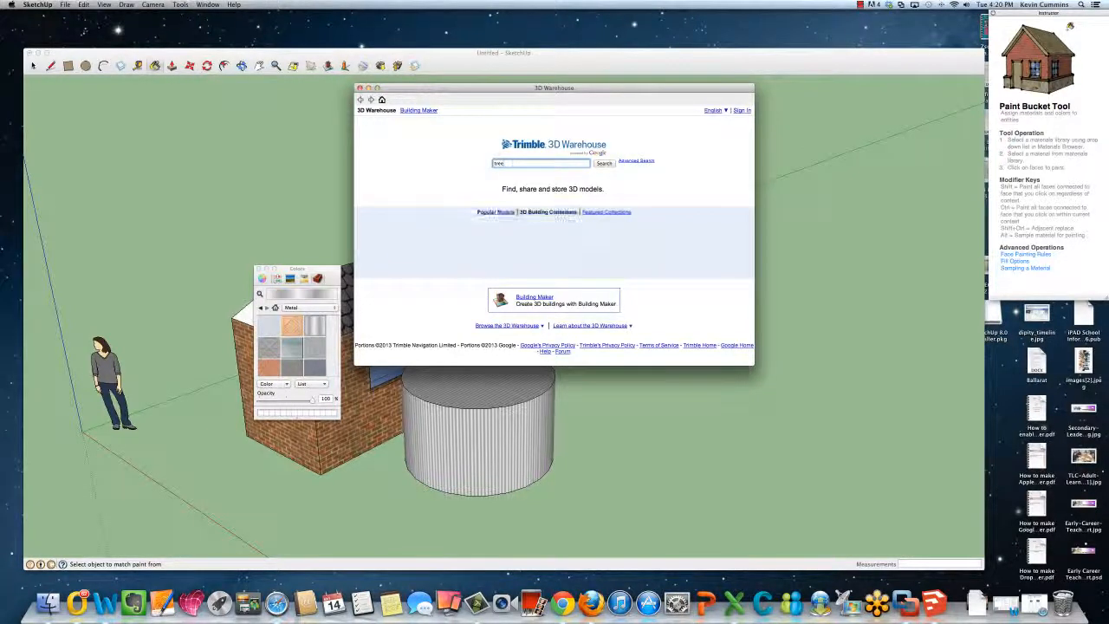
left_click(603, 164)
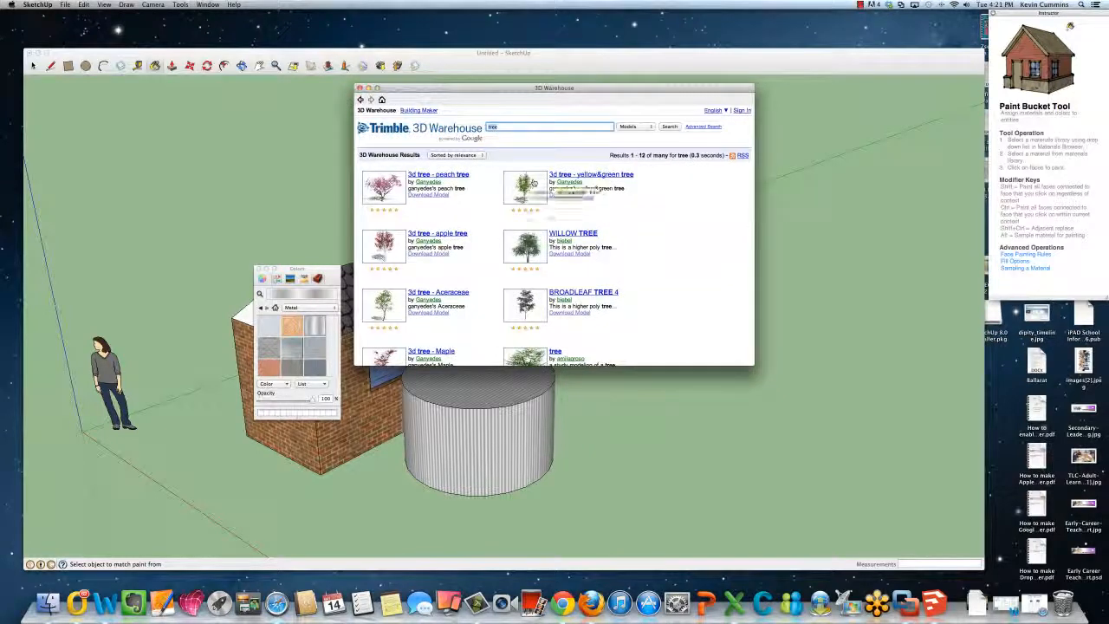
left_click(564, 194)
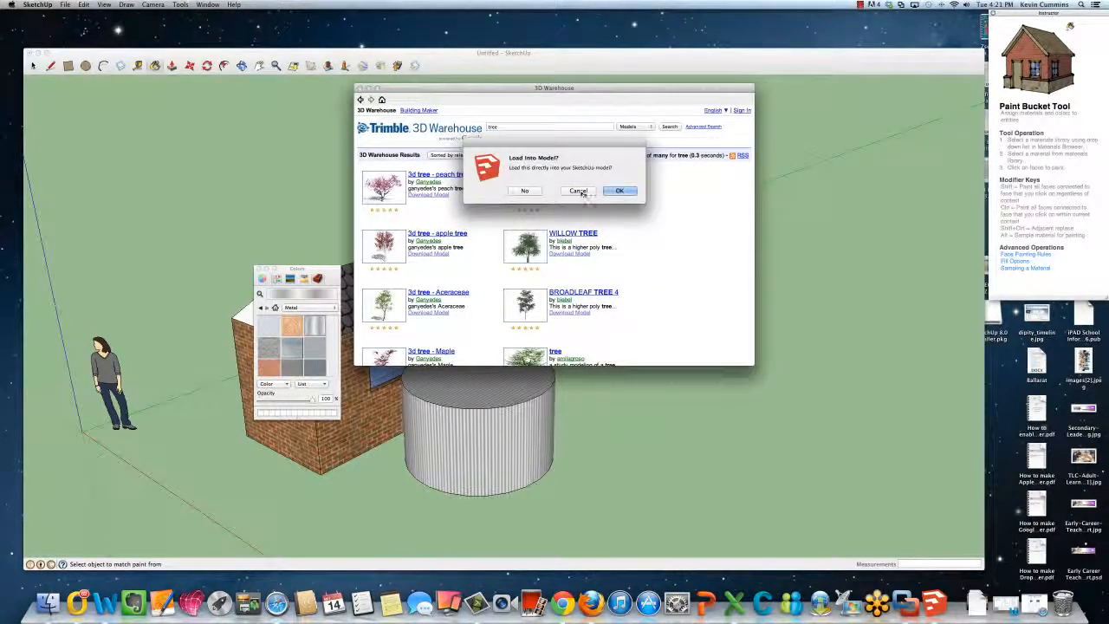
left_click(614, 191)
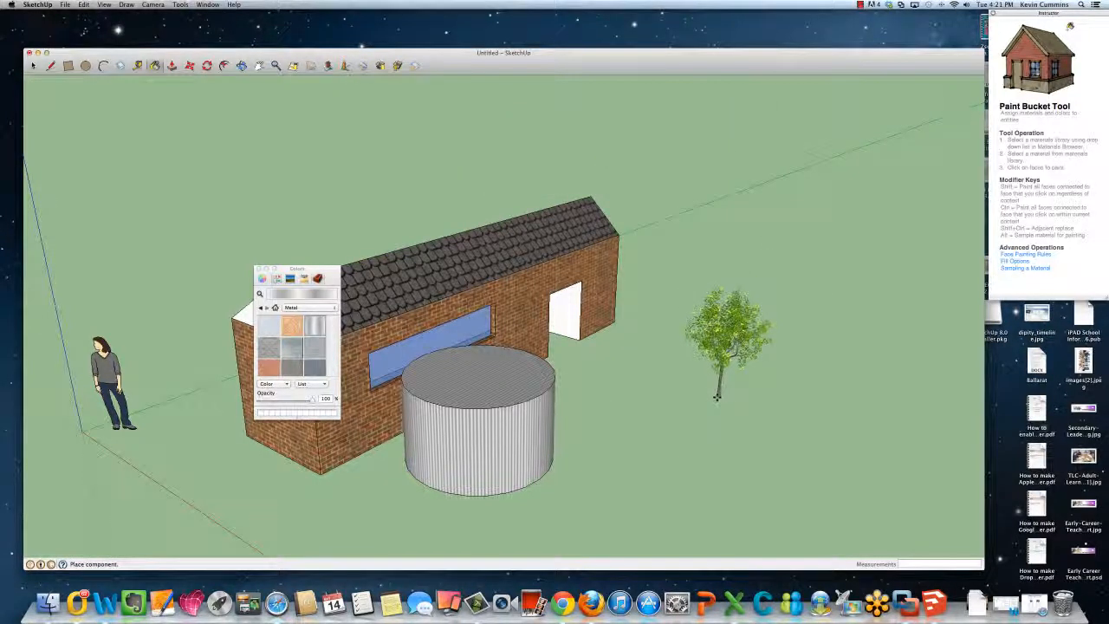
- Place the tree on the open ground beyond the cylinder, facing the doorway, and rotate it about 101.9 degrees
left_click(717, 397)
scroll(715, 343, "up", 4)
scroll(714, 343, "down", 2)
left_click_drag(714, 341, 718, 277)
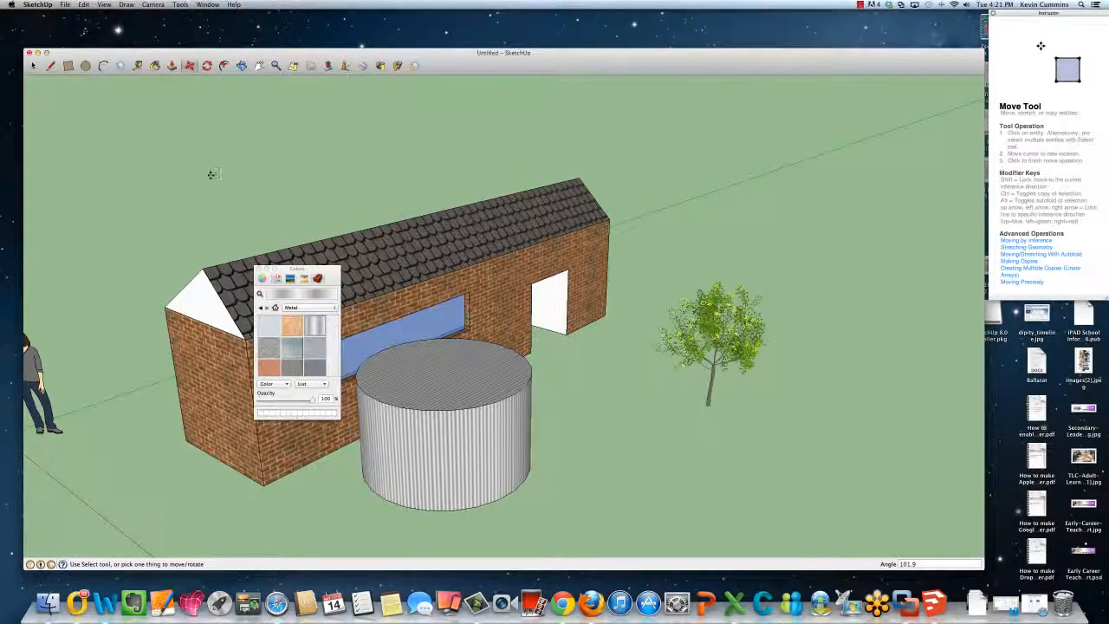
- Close the Colors window and orbit to a raised view from the gable end showing the building, cylinder and tree
left_click(257, 268)
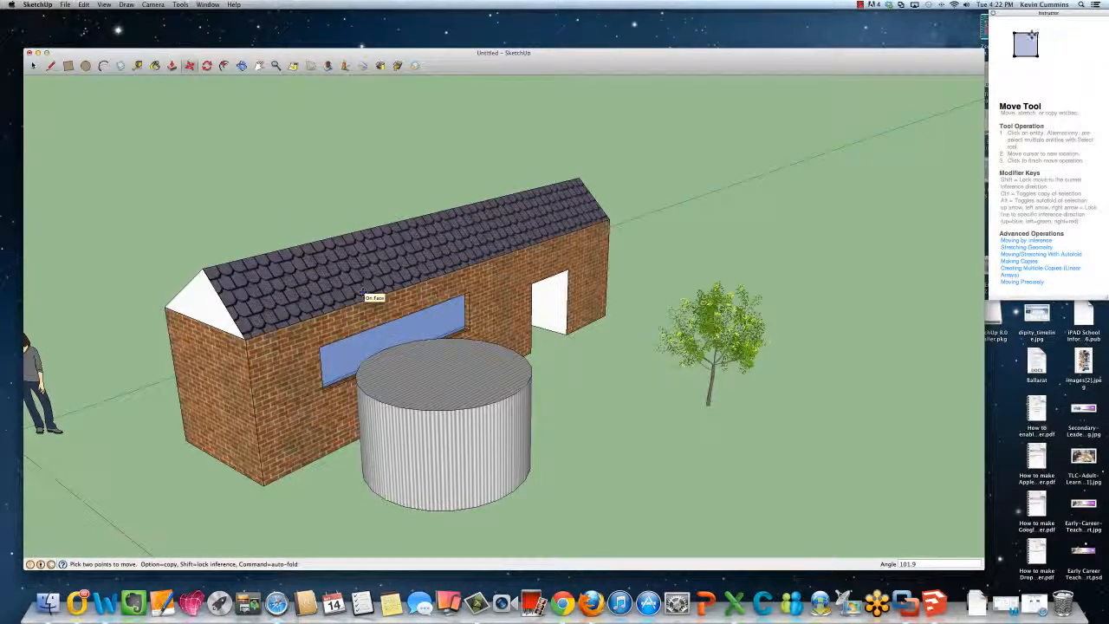
left_click(242, 65)
left_click_drag(461, 270, 558, 342)
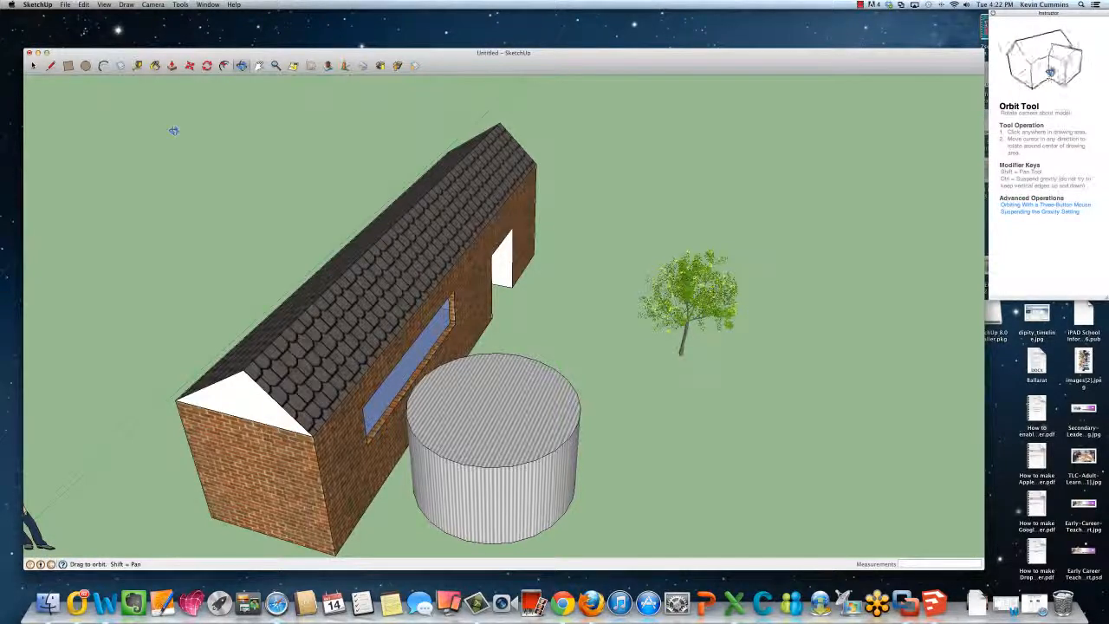
- Export the current view as a 2D graphic named Shapes to the Desktop in JPEG format
left_click(66, 5)
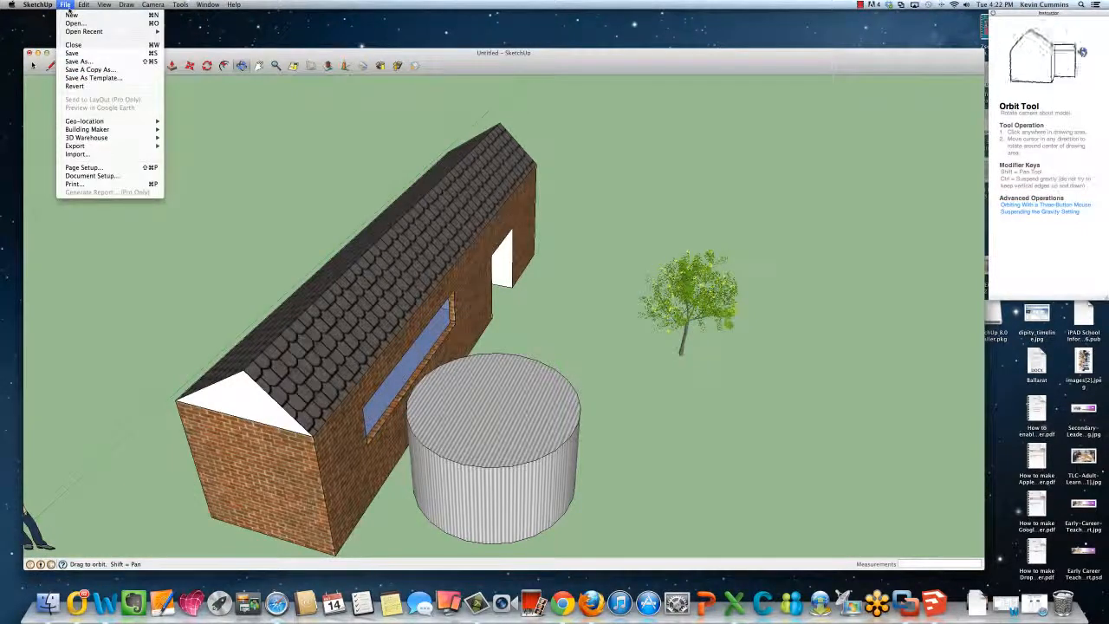
mouse_move(111, 146)
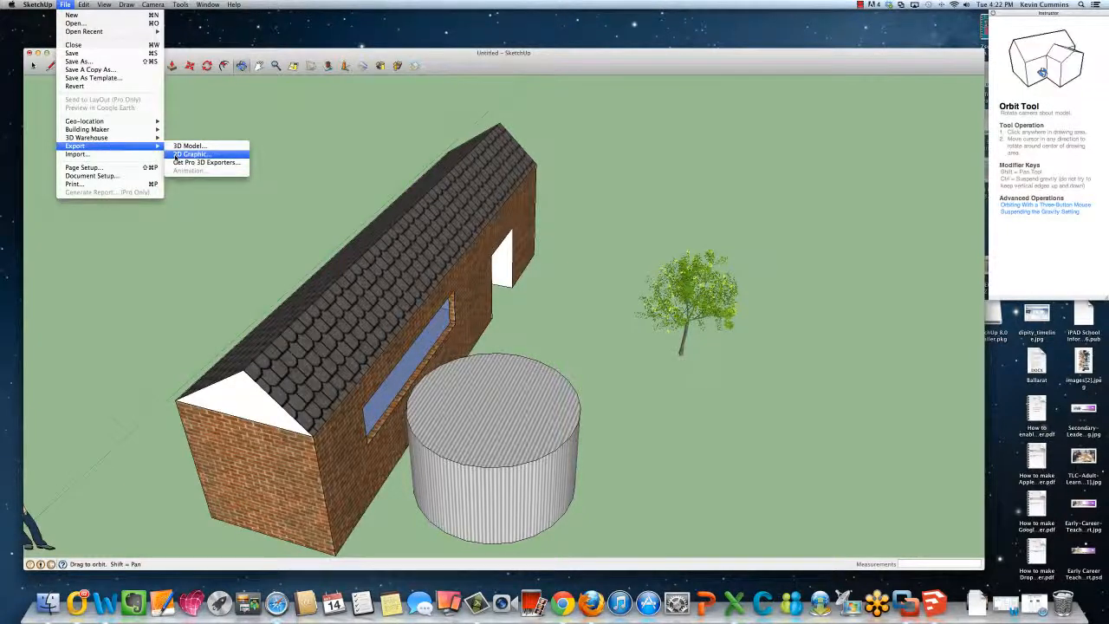
left_click(175, 155)
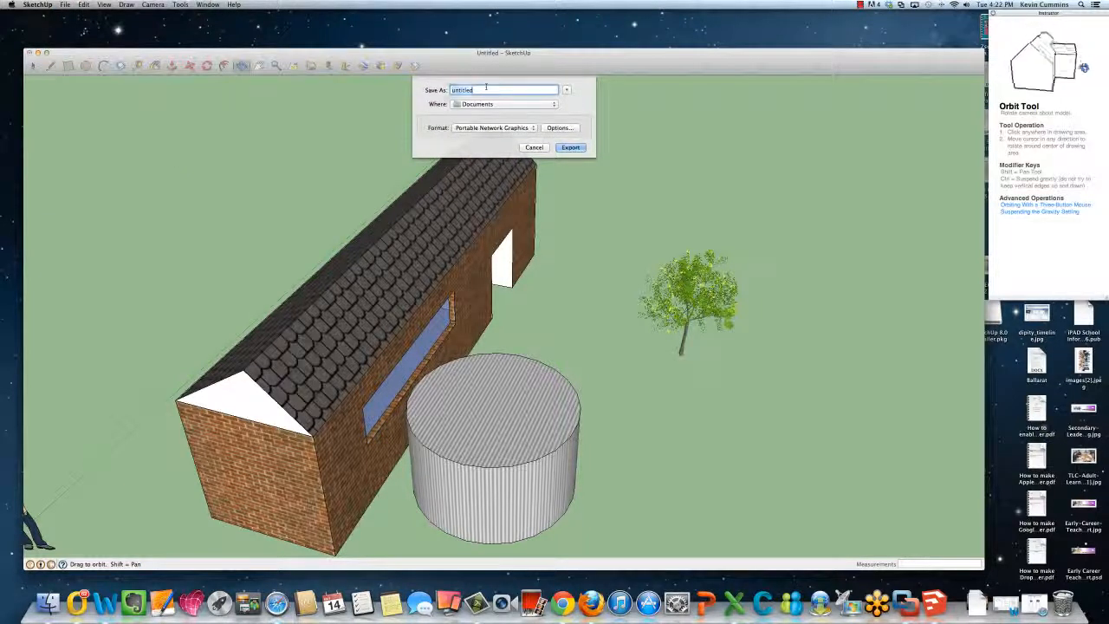
type("Shed")
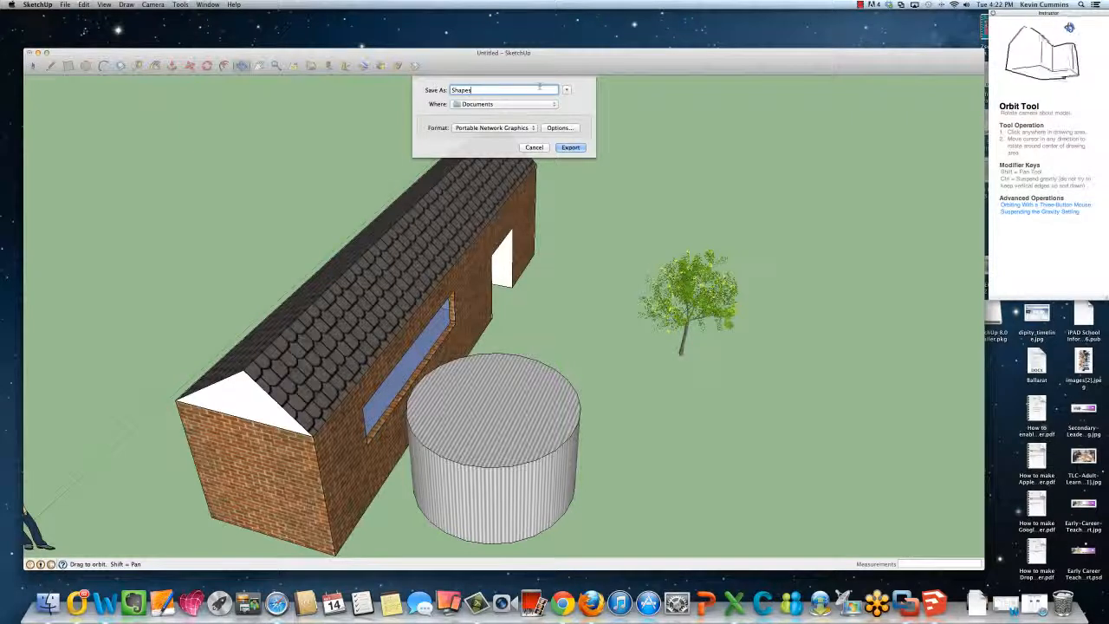
left_click(509, 104)
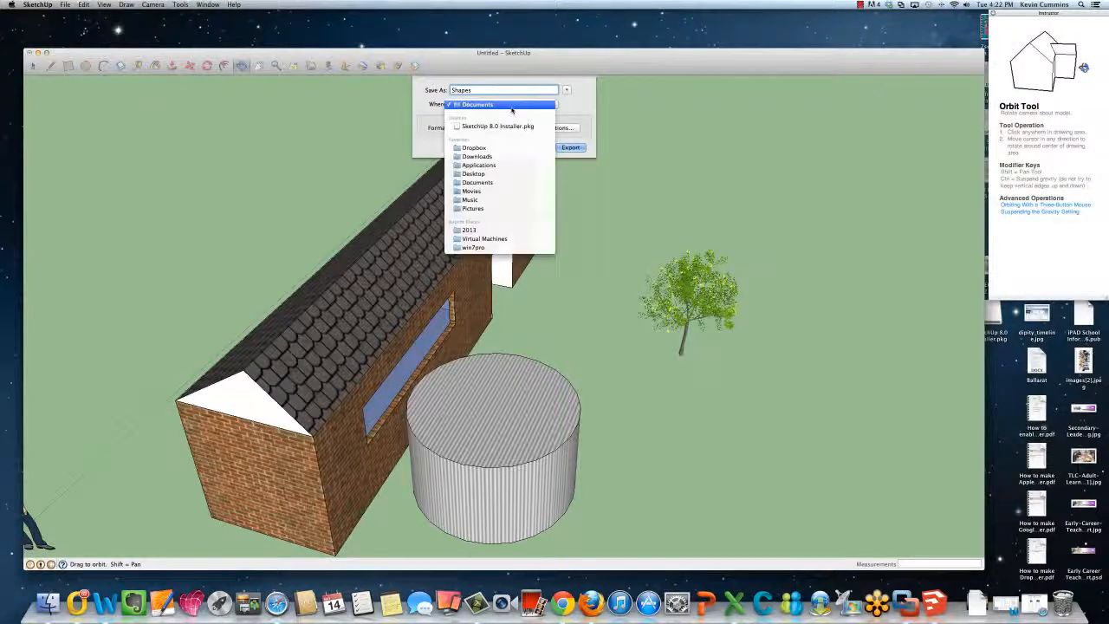
left_click(490, 173)
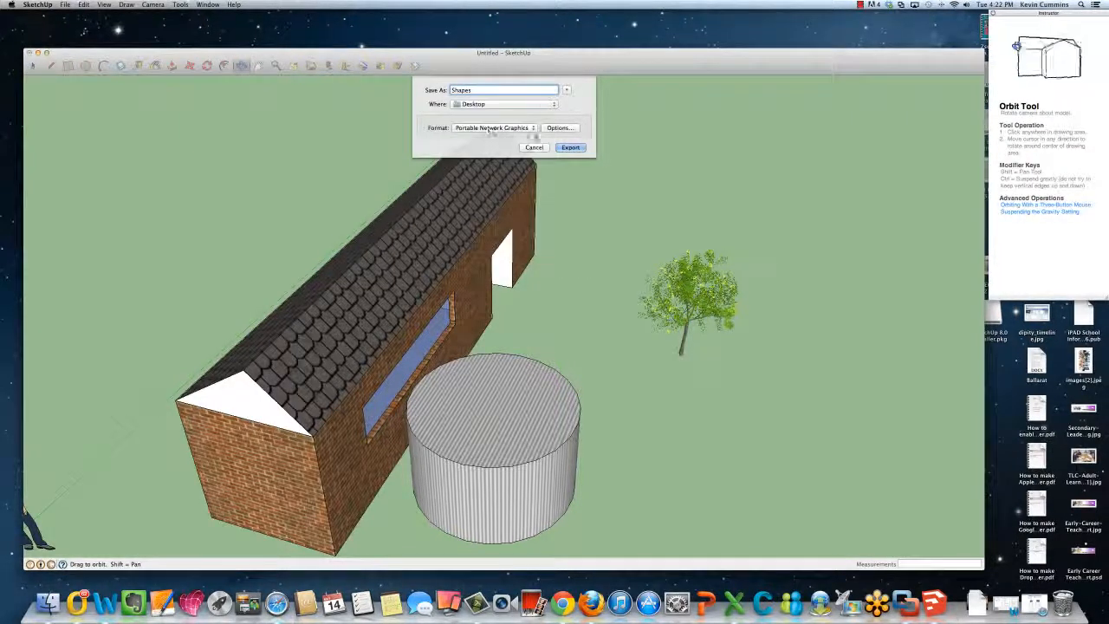
left_click(490, 128)
left_click(511, 118)
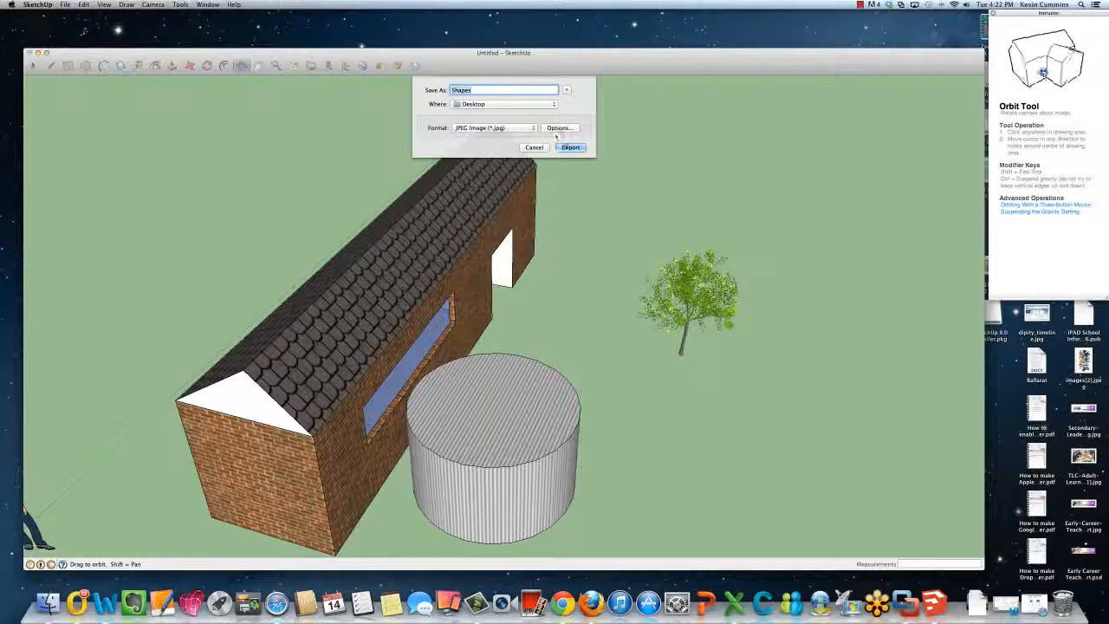
left_click(569, 147)
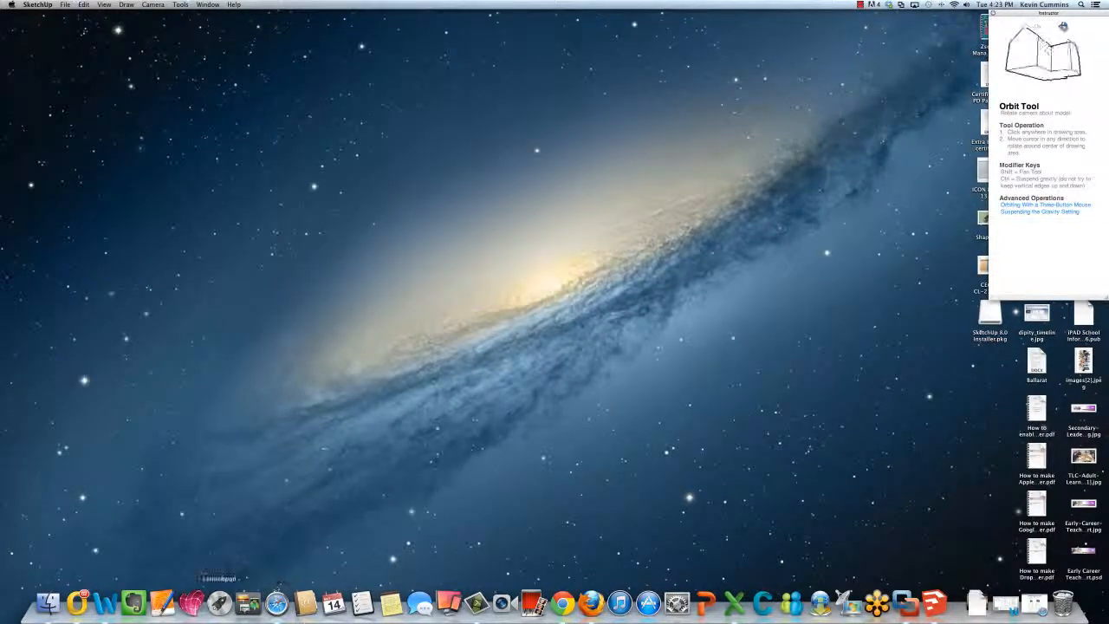
- Switch to Skitch and load Shapes.jpg from the desktop for annotation
left_click(189, 603)
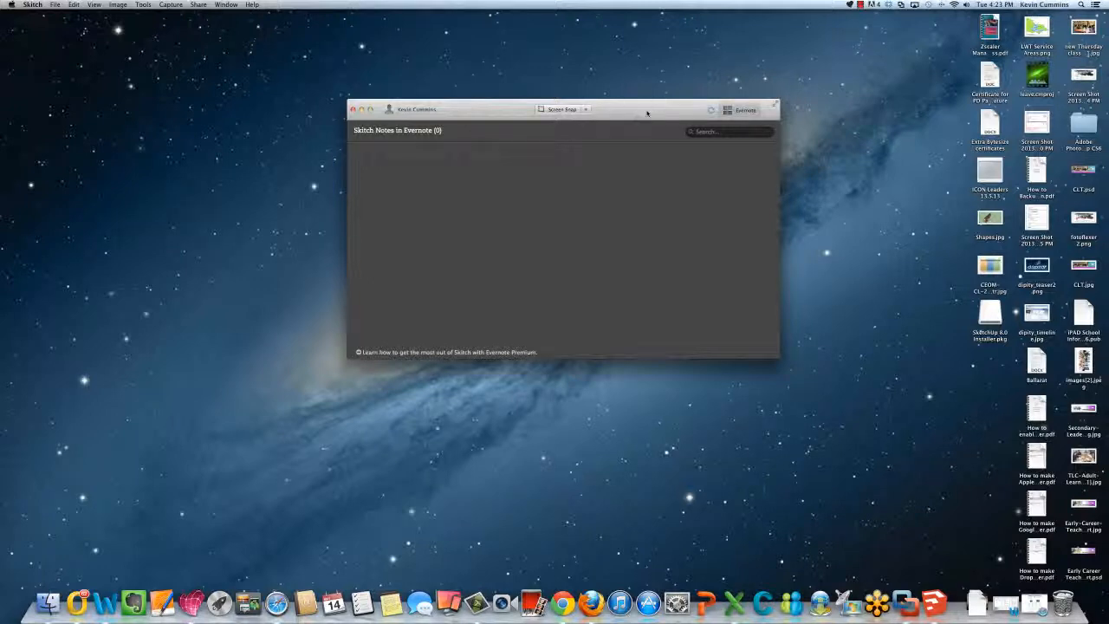
left_click_drag(626, 109, 536, 82)
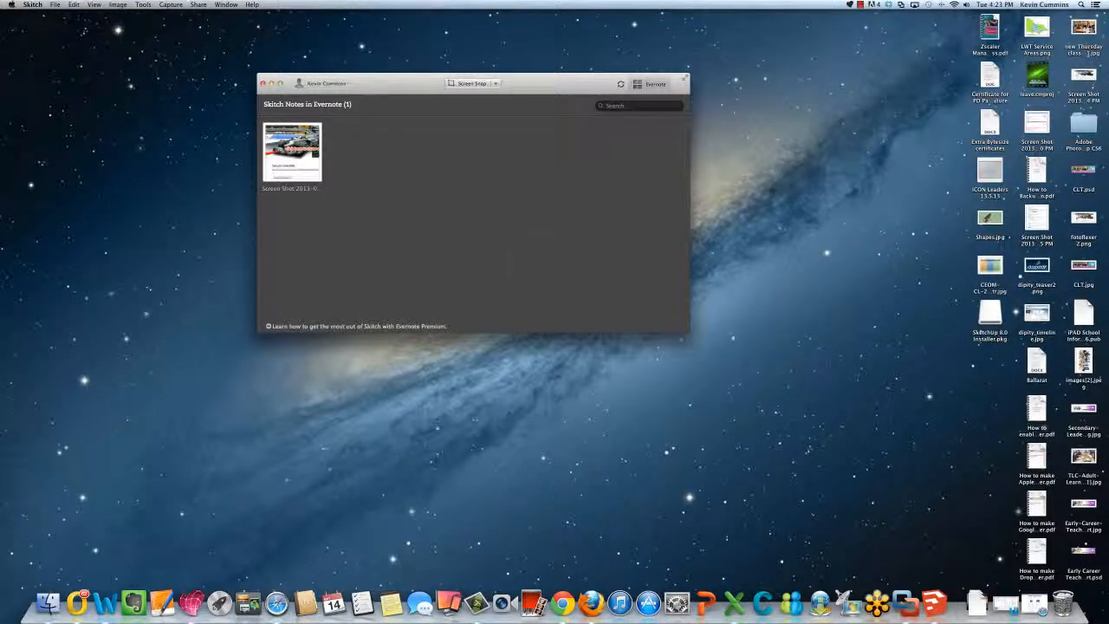
left_click_drag(990, 217, 408, 173)
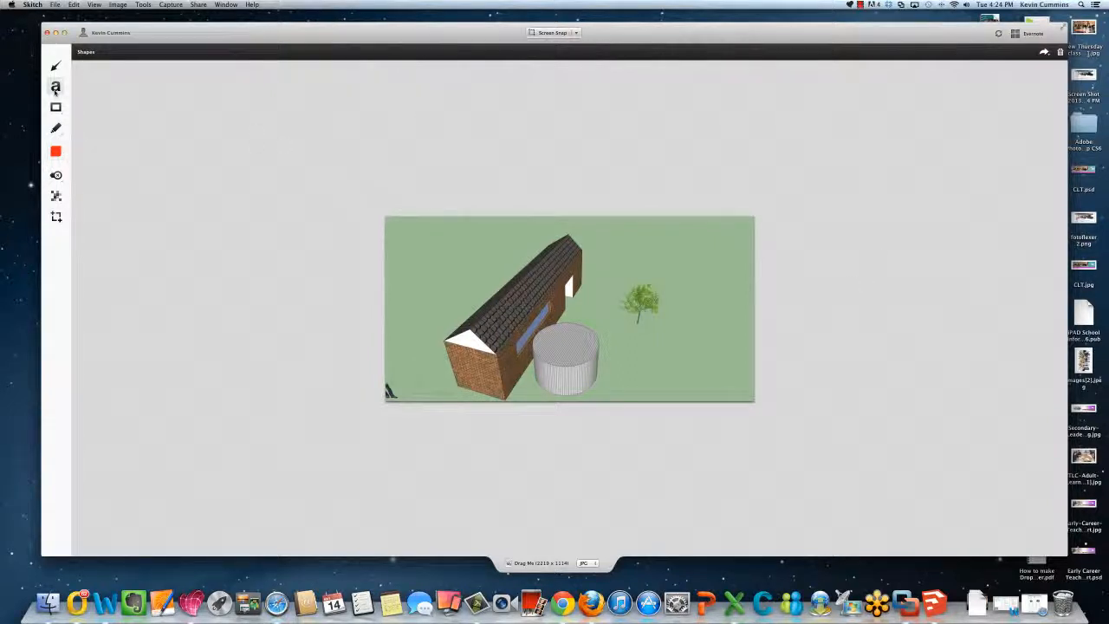
- Add the title text "Elements of 3 Dimensional Shapes" and move it into the upper-left corner of the image
left_click(414, 239)
type("3 Dimensional ")
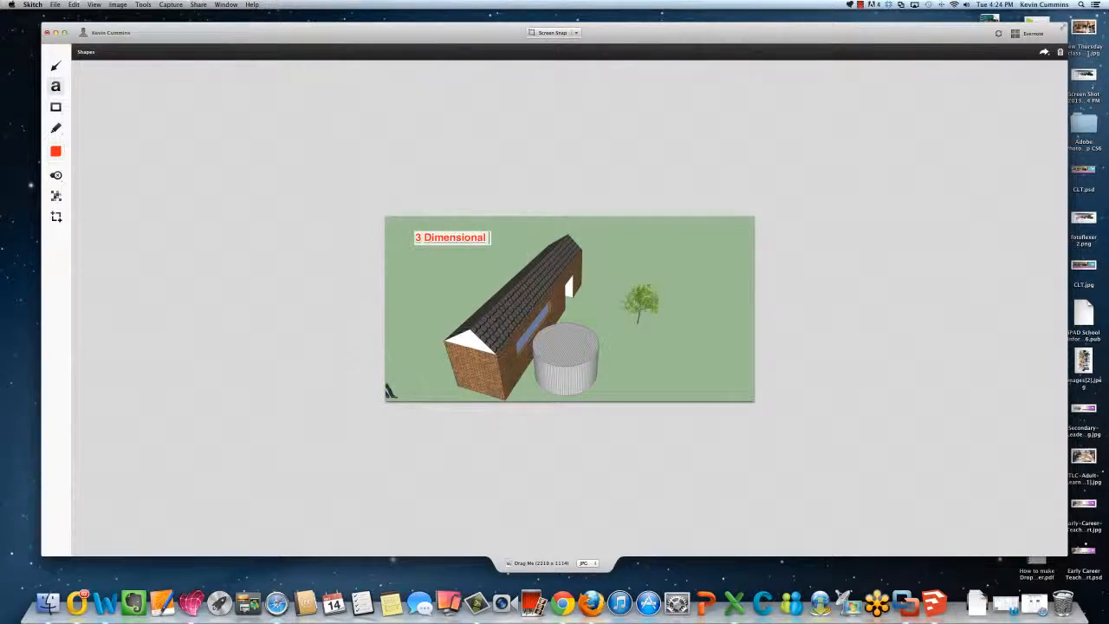
type("Shapa")
type("Elements ")
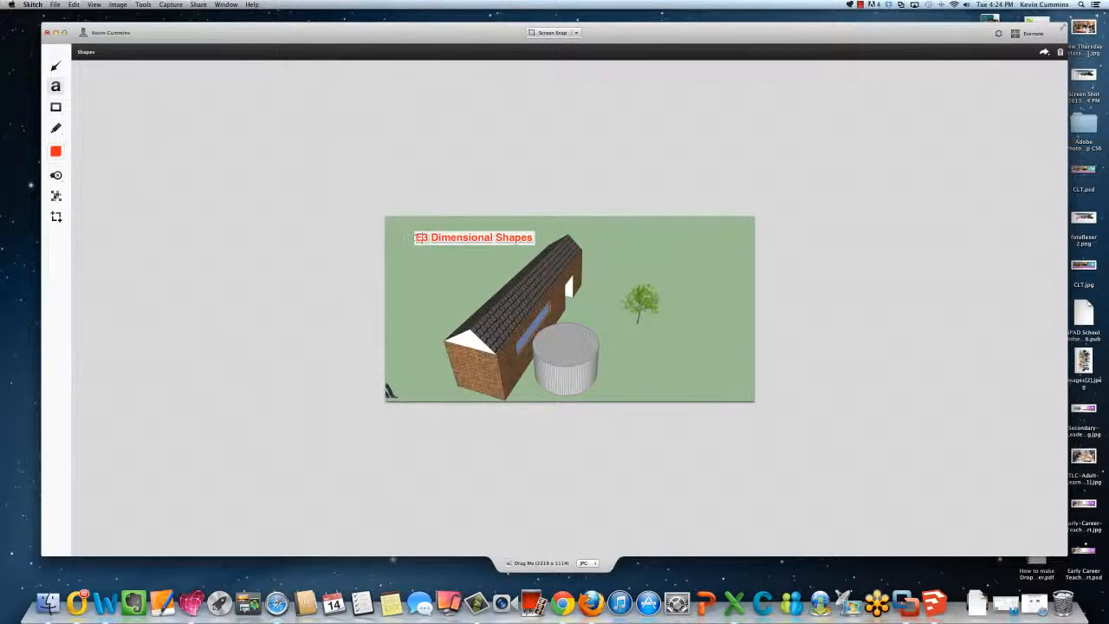
type("of")
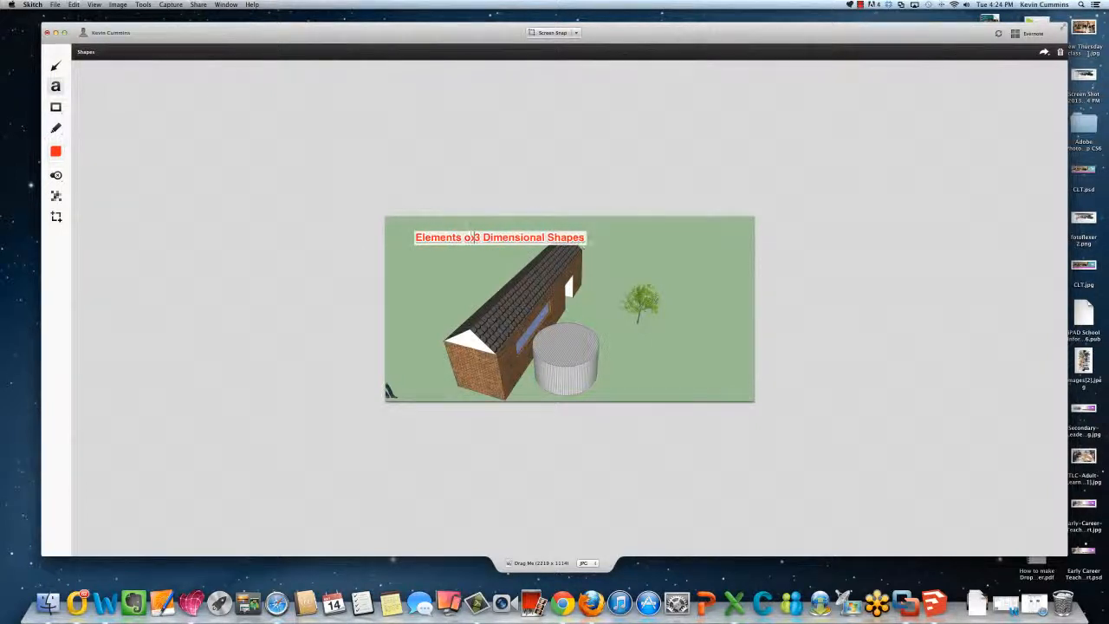
left_click_drag(428, 237, 405, 226)
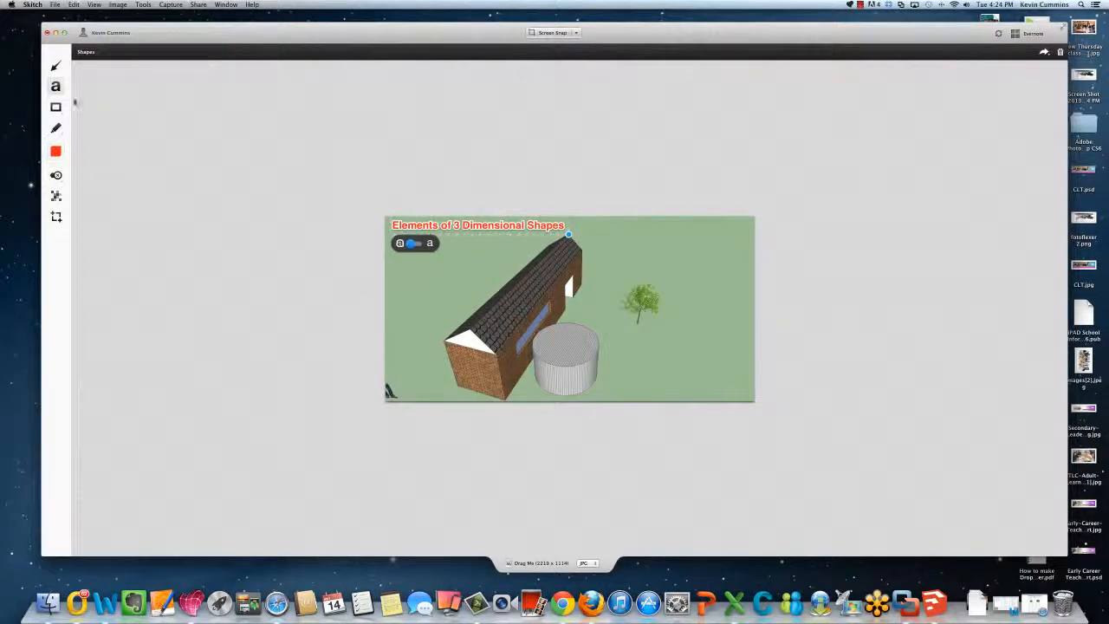
- Draw two red arrows on the image, one pointing at the cylinder's side and one at the building's brick gable wall
left_click(55, 66)
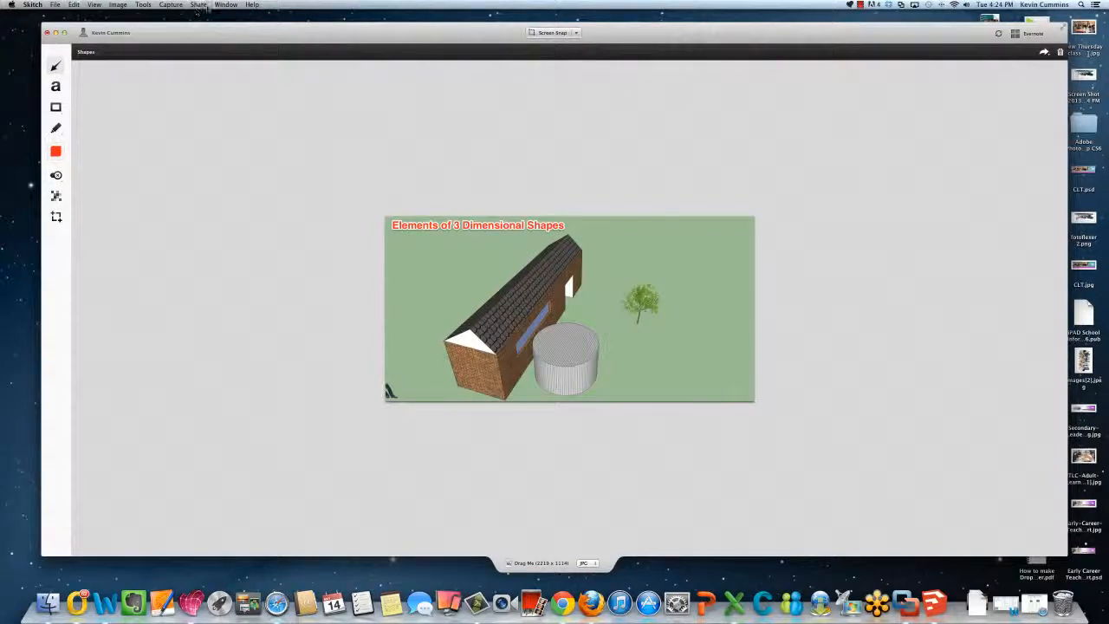
scroll(459, 178, "up", 10)
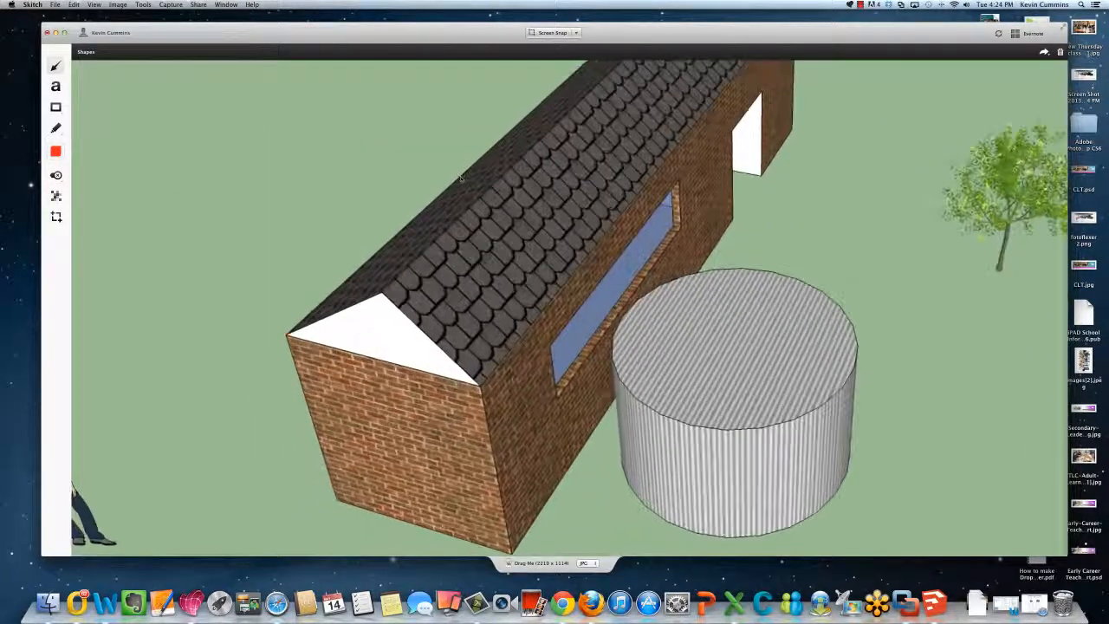
scroll(463, 175, "down", 5)
scroll(463, 175, "down", 5)
scroll(460, 178, "up", 5)
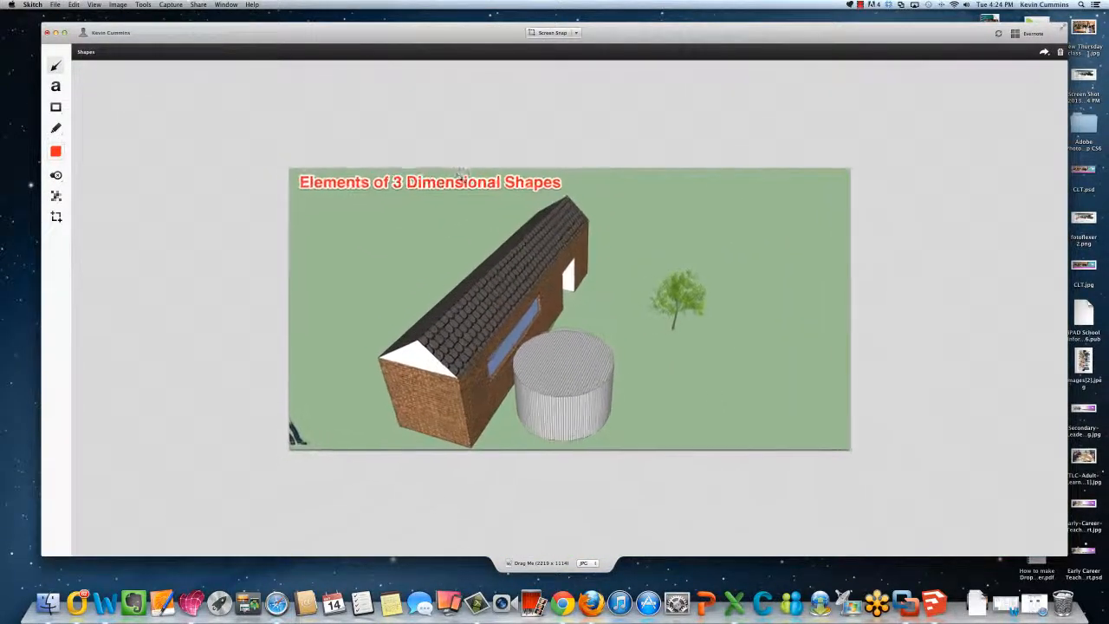
scroll(460, 178, "up", 3)
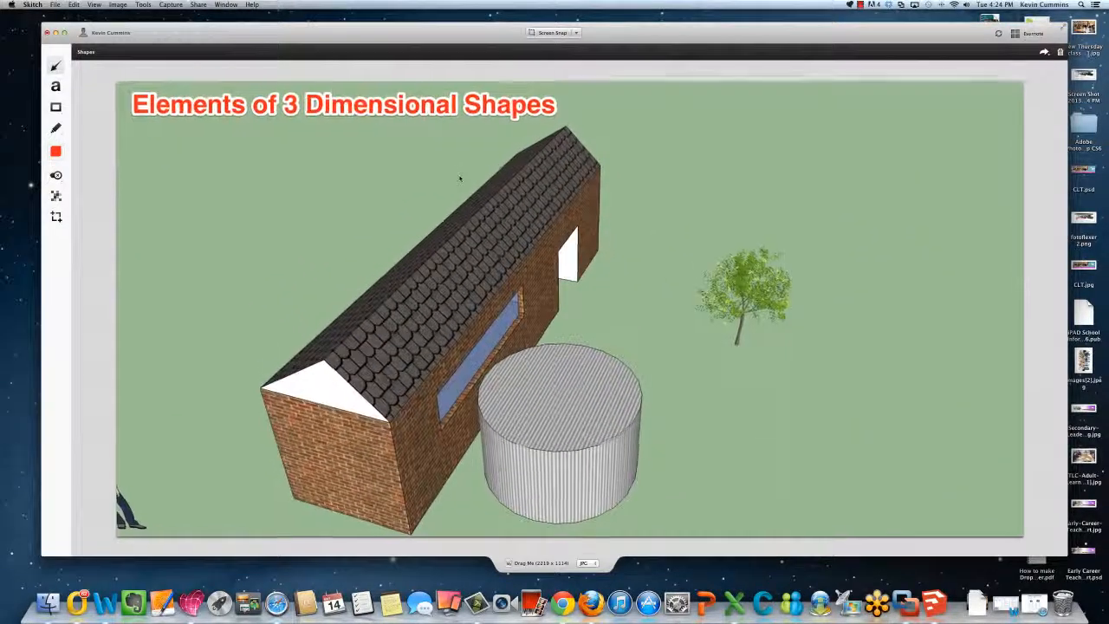
scroll(461, 179, "down", 2)
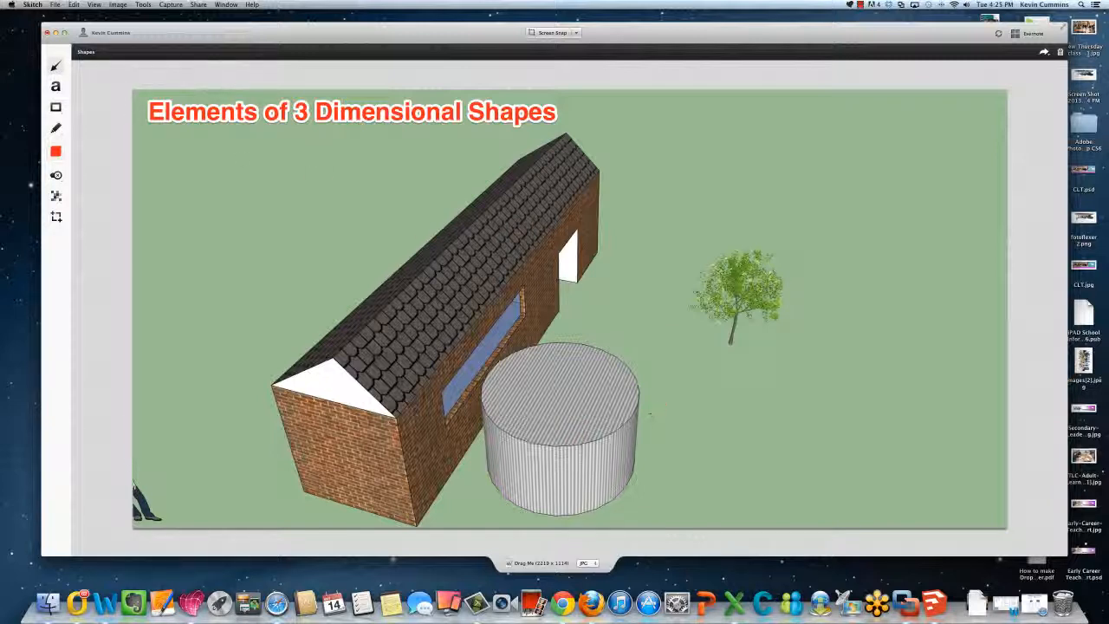
left_click_drag(700, 391, 639, 423)
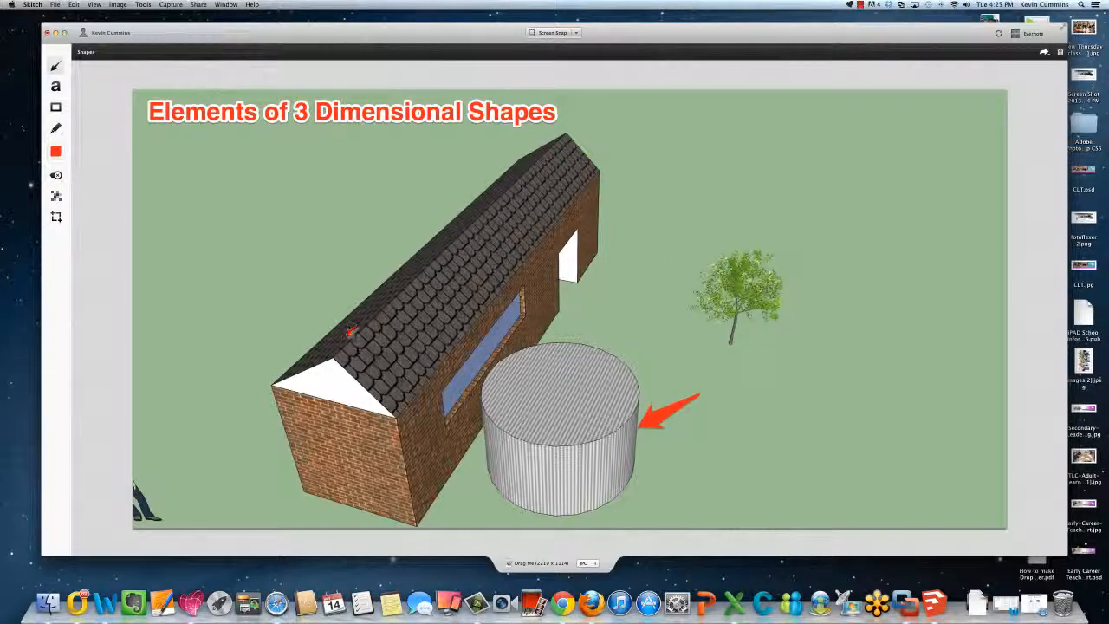
left_click_drag(201, 384, 325, 429)
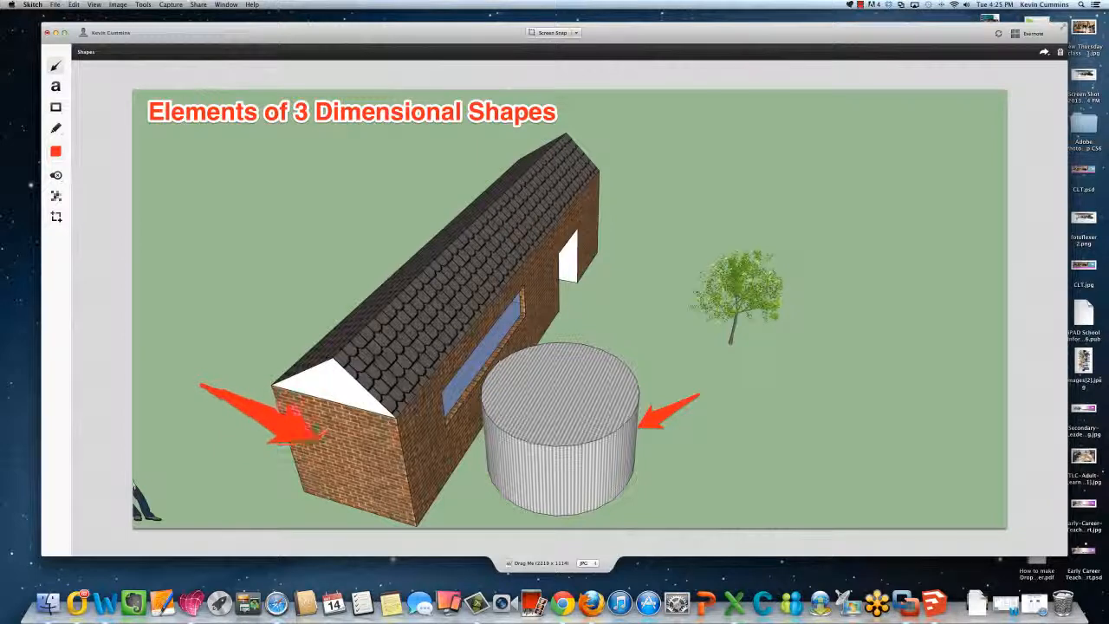